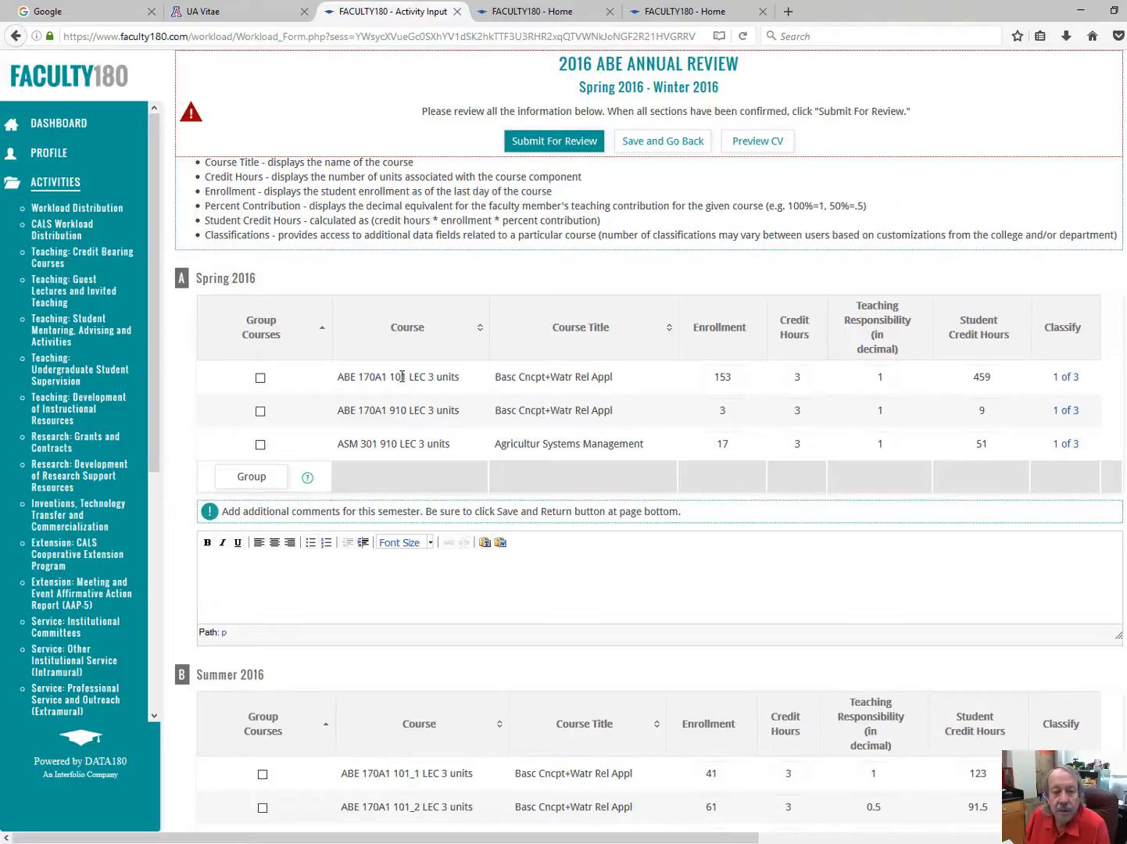
Group the two Spring 2016 ABE 170A1 lecture sections, 101 and 910, into a single course entry
left_click(260, 379)
left_click(261, 411)
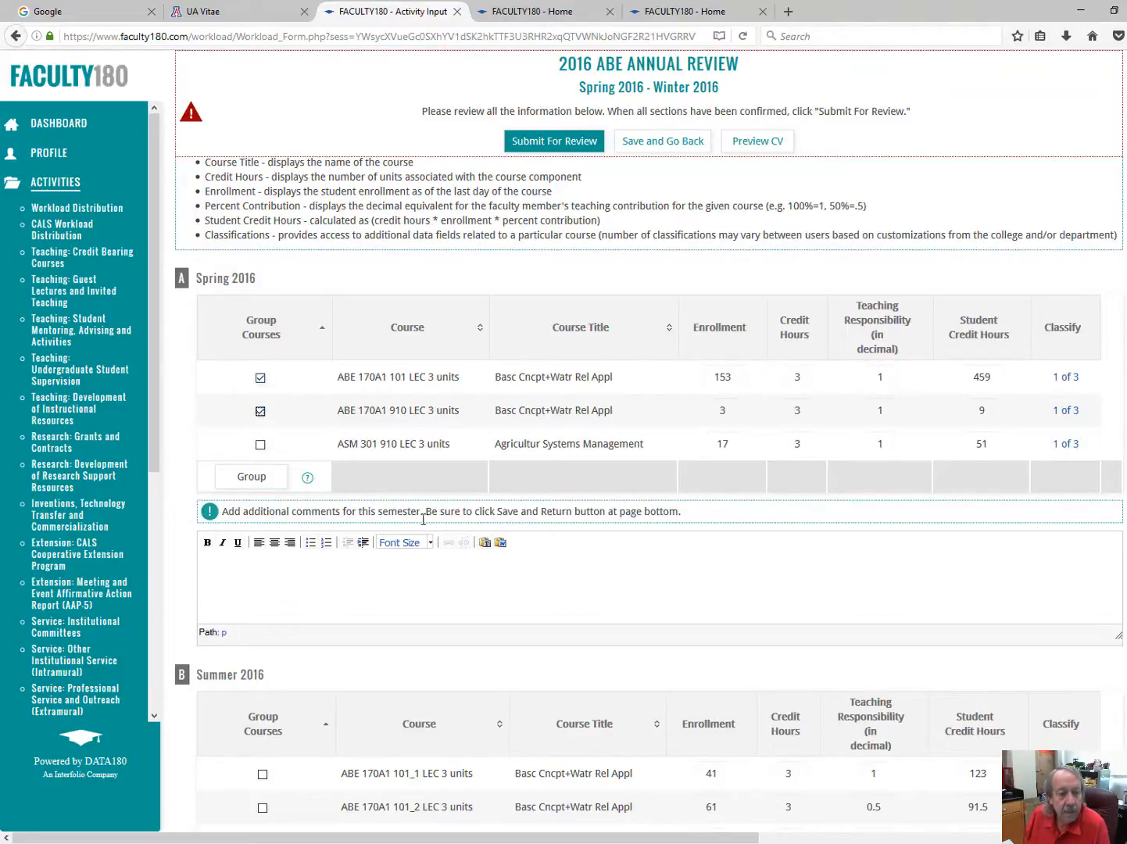
left_click(253, 475)
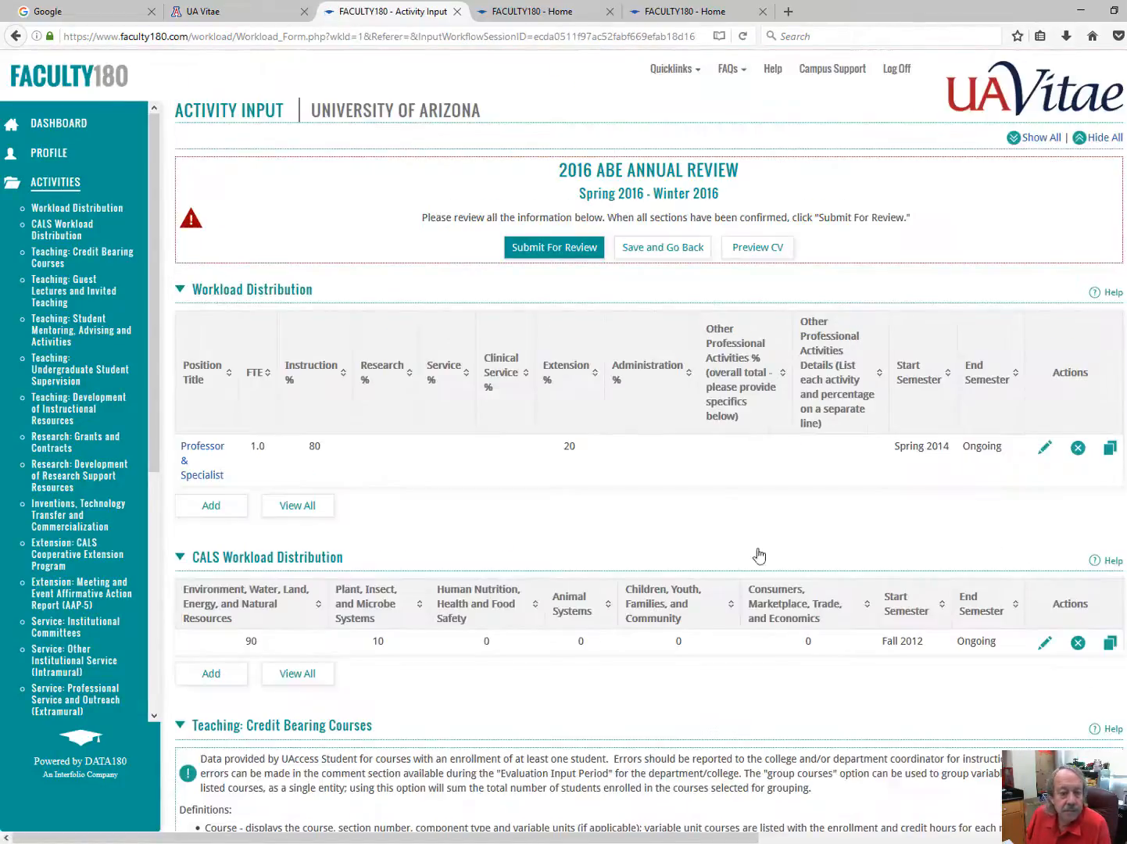
Group the Summer 2016 sections ABE 170A1 101_2 and 102_2 into a single course entry
scroll(674, 447, "down", 8)
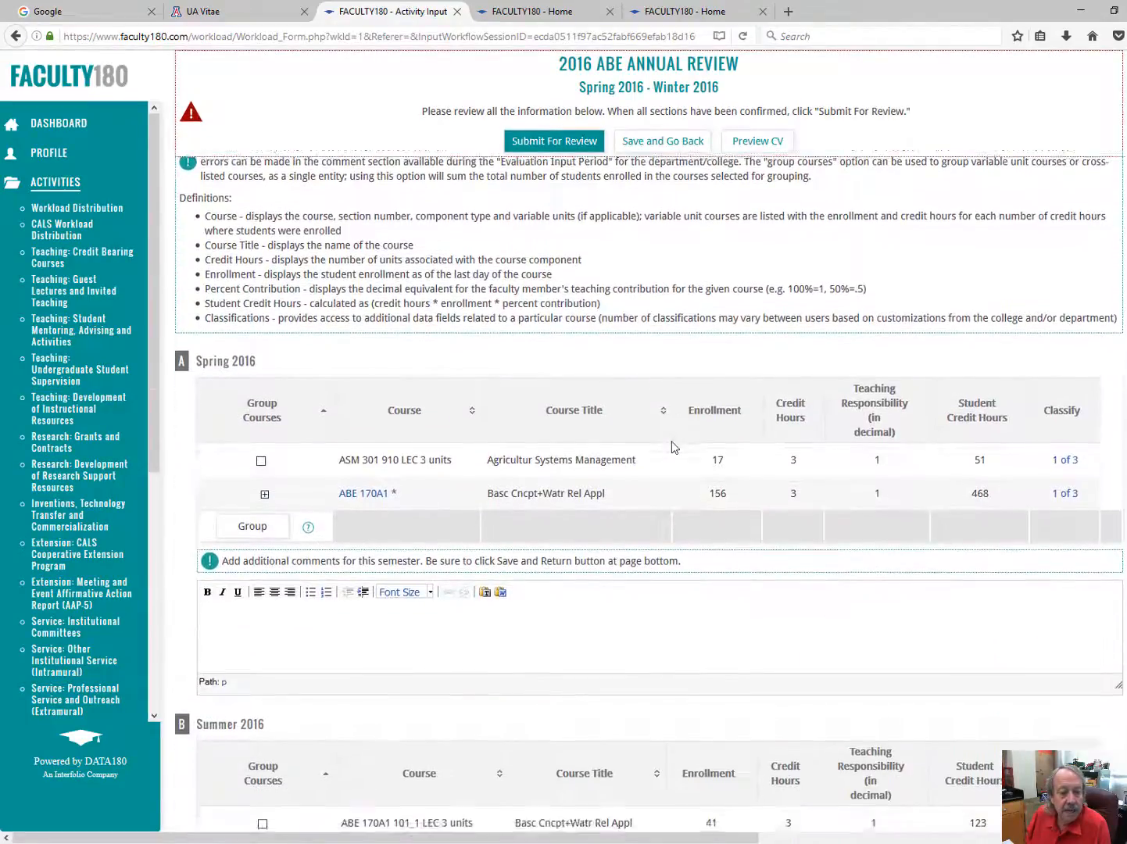
scroll(671, 447, "down", 4)
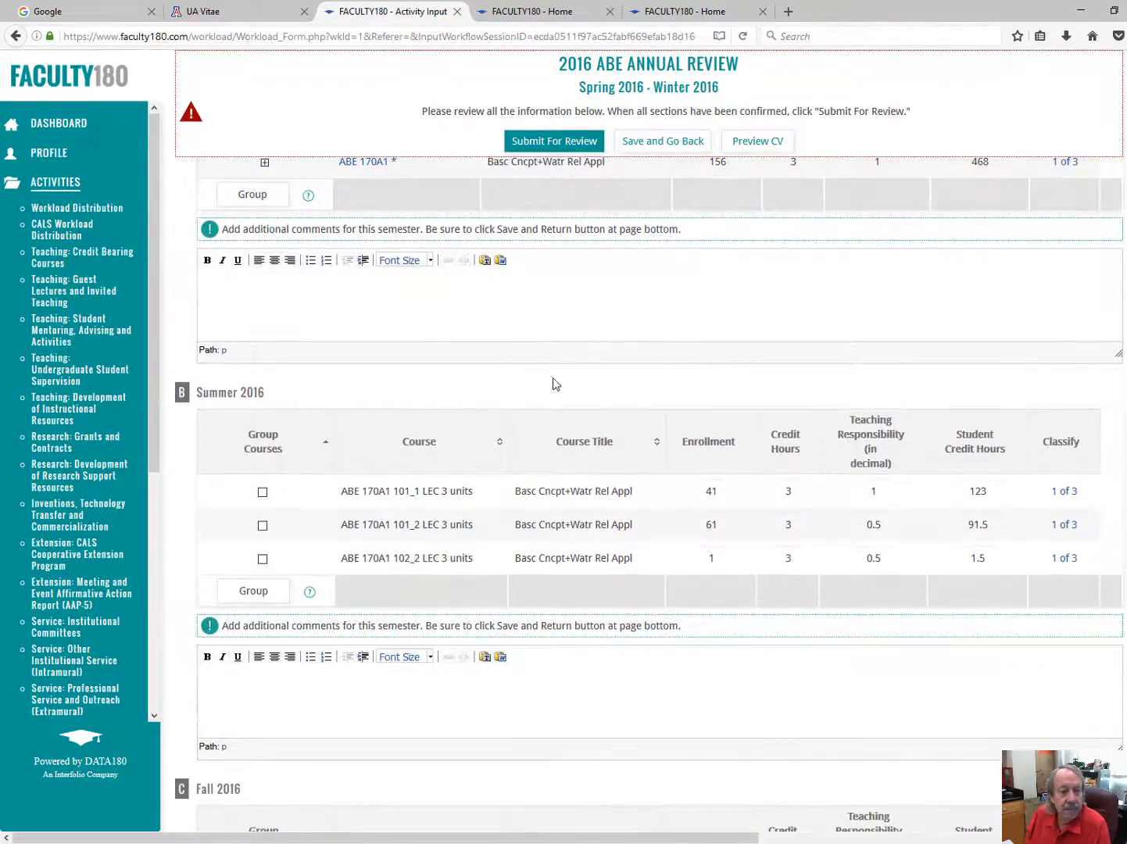
scroll(552, 383, "up", 4)
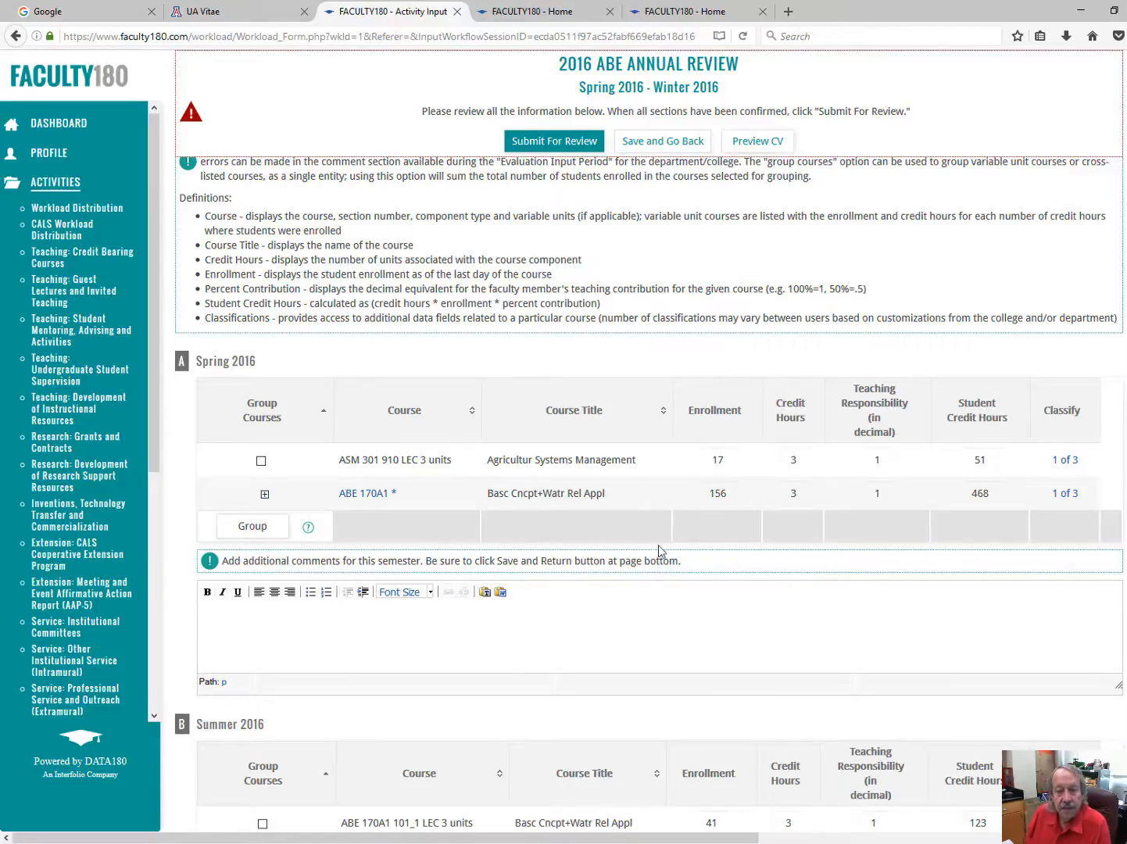
scroll(665, 508, "down", 2)
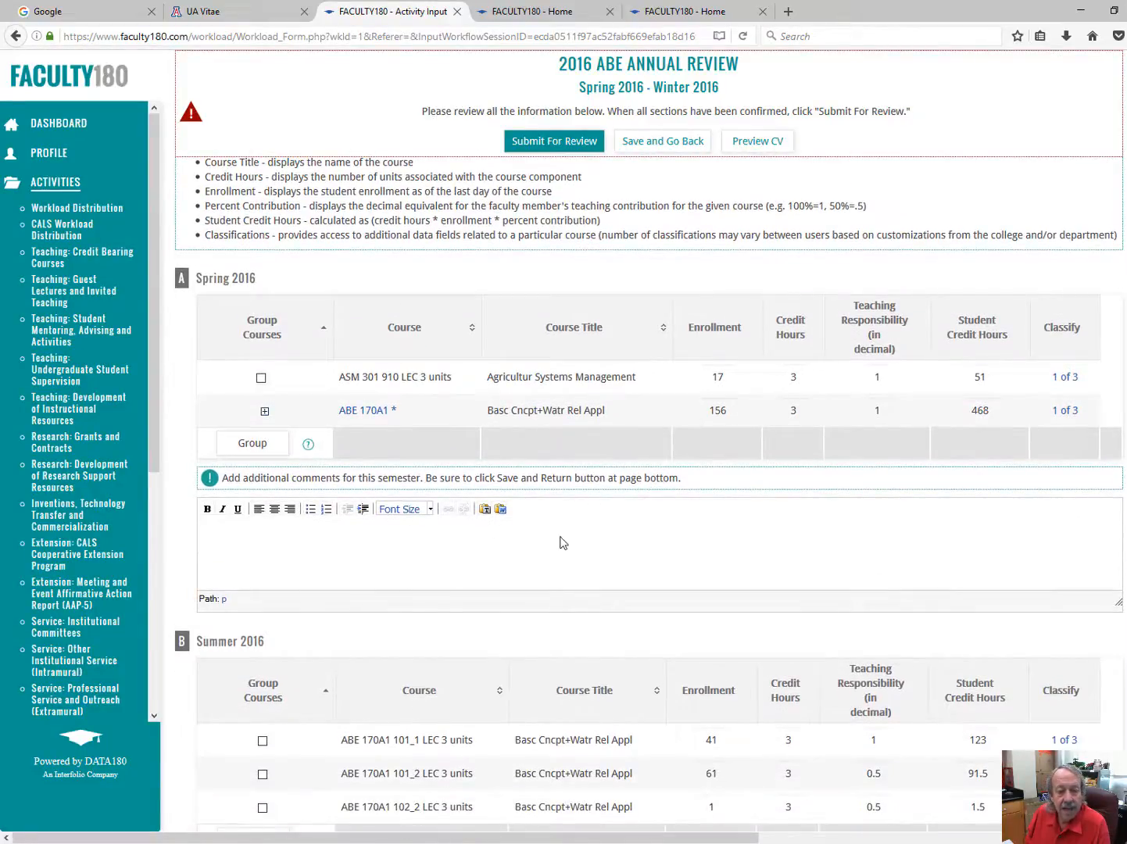
scroll(655, 523, "down", 3)
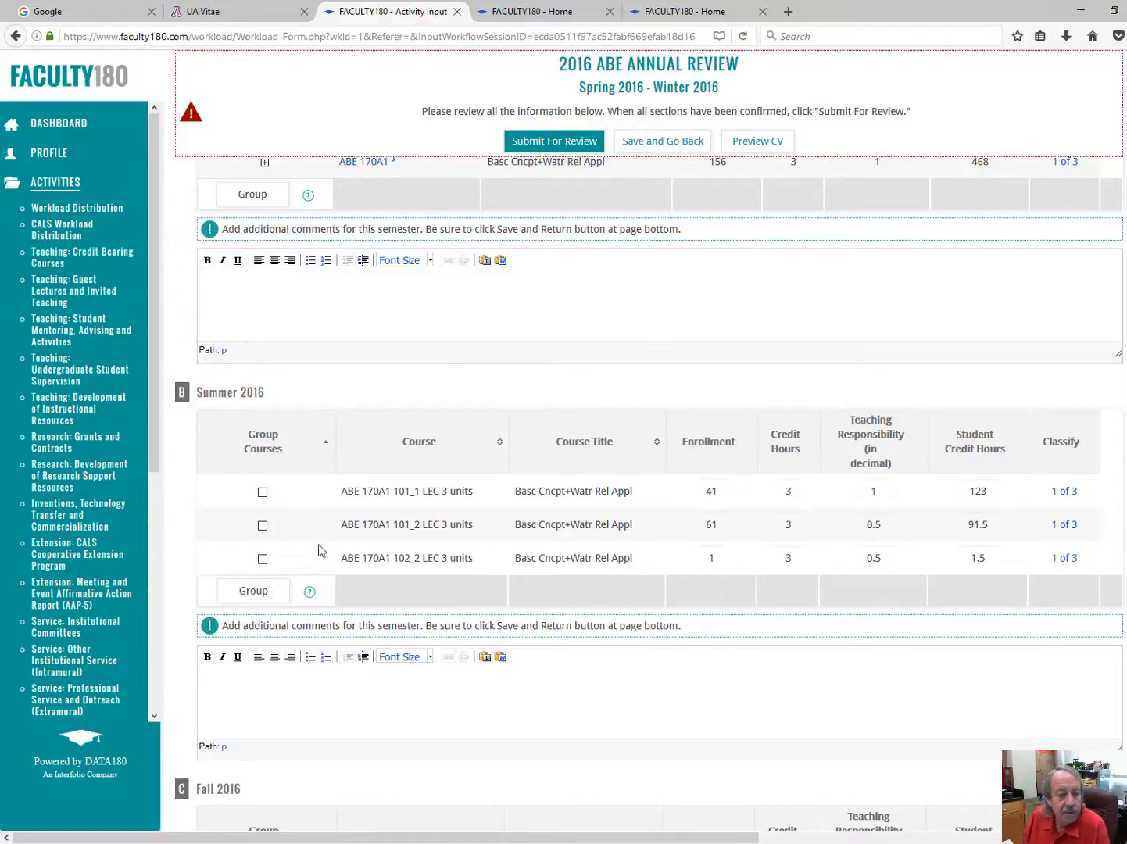
left_click(263, 525)
left_click(263, 559)
left_click(258, 591)
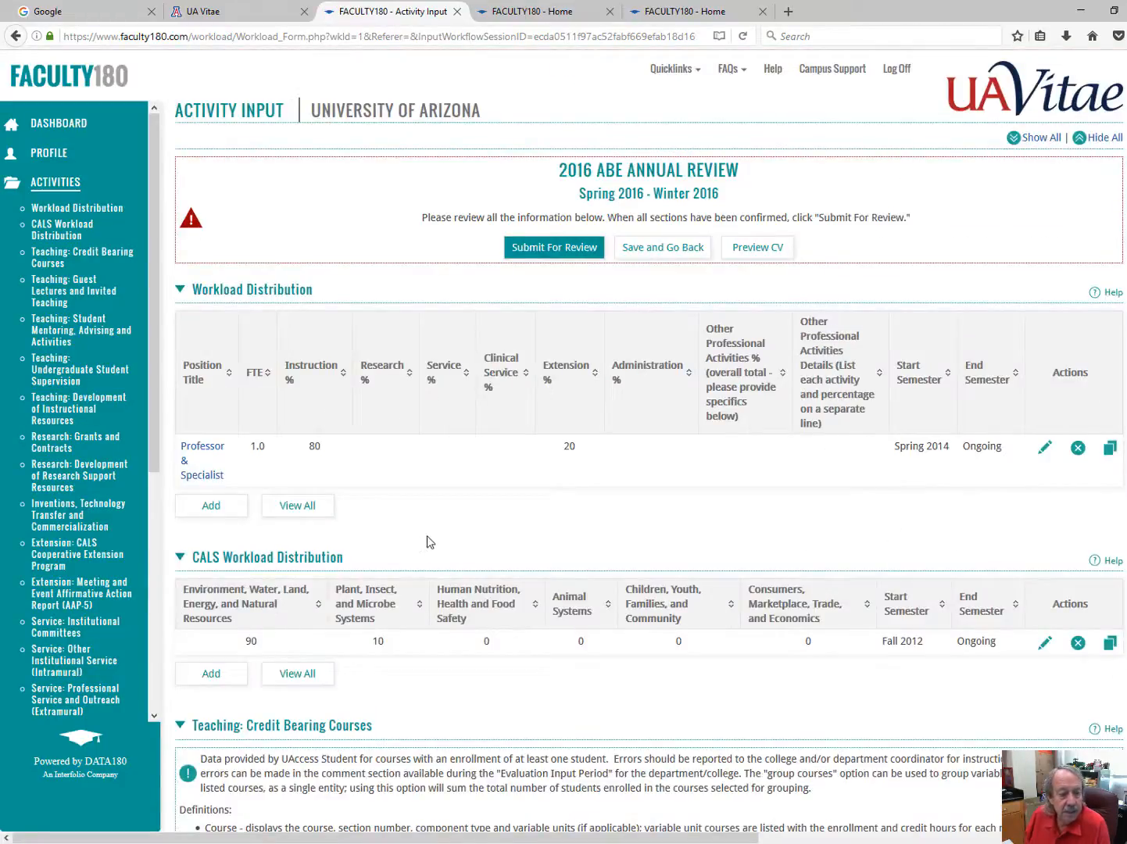
Comment under Summer 2016 that the class was listed as .5 but was taught entirely by the named faculty member
scroll(444, 529, "down", 5)
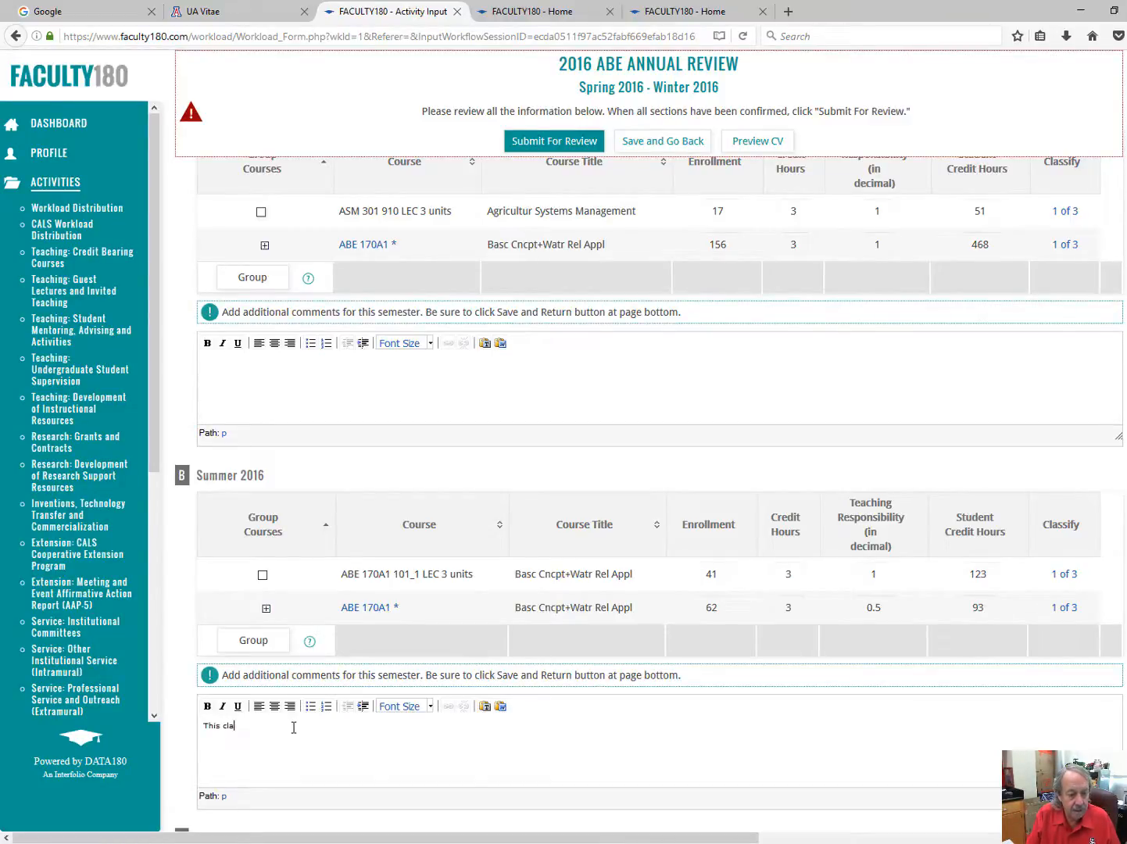
type("ss was listed as .5 but was taught entirely by Dr. Poe")
Start a file attachment for the Spring 2016 ABE 170A1 course and choose ABE170A1SyllabusSpring1-13-16.pdf
scroll(681, 736, "down", 2)
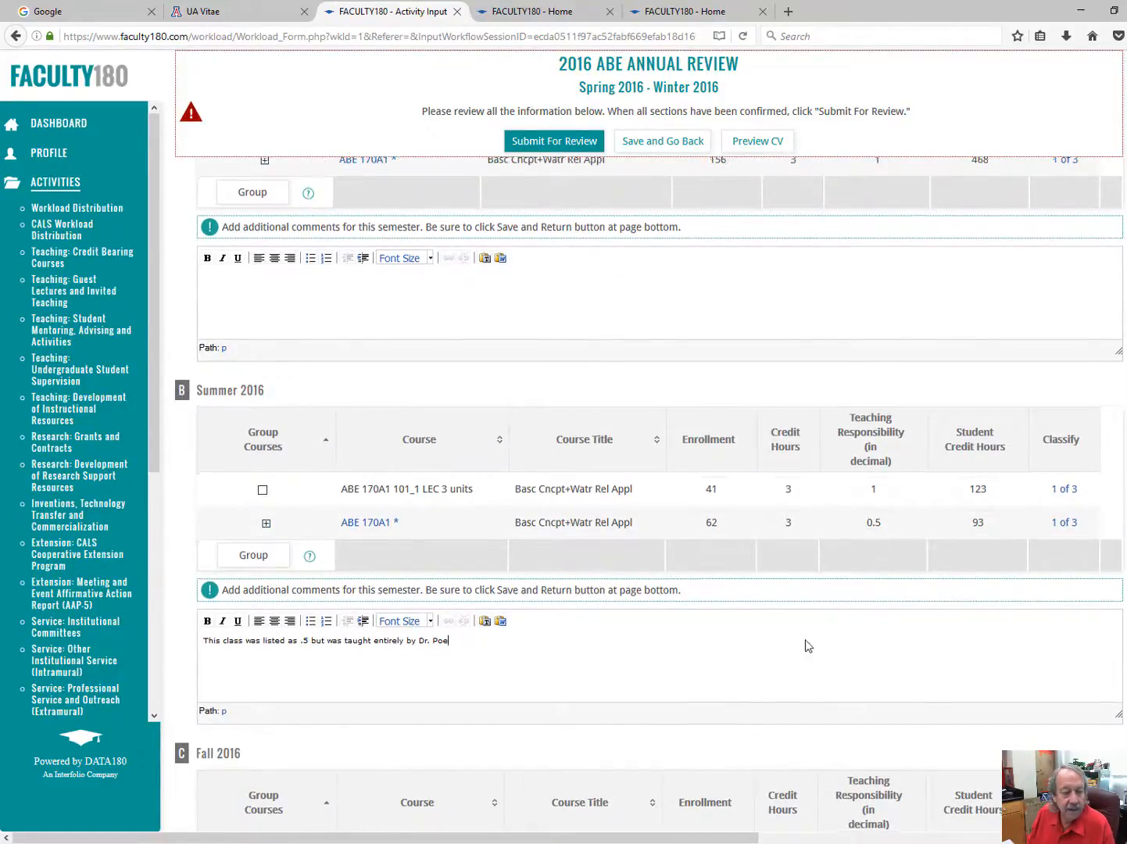
scroll(804, 646, "down", 3)
scroll(787, 519, "down", 2)
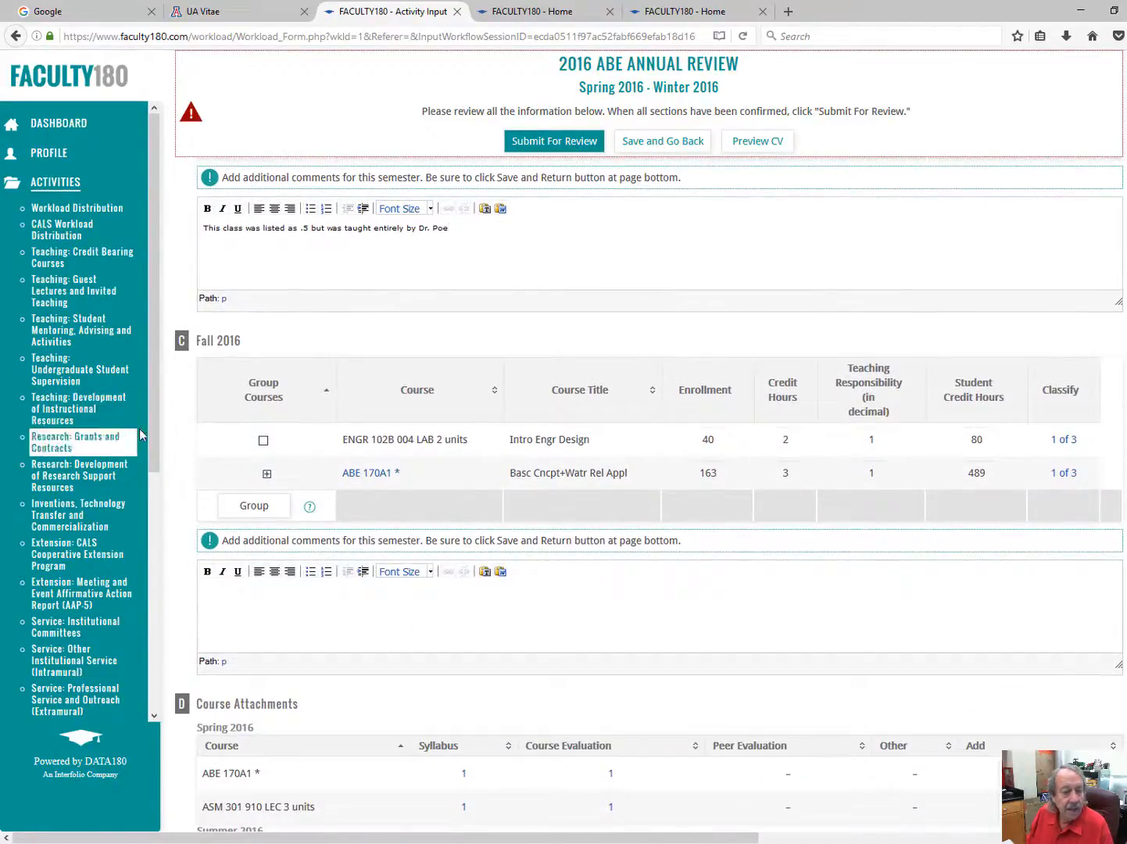
scroll(559, 426, "down", 2)
scroll(560, 426, "down", 1)
scroll(754, 318, "down", 2)
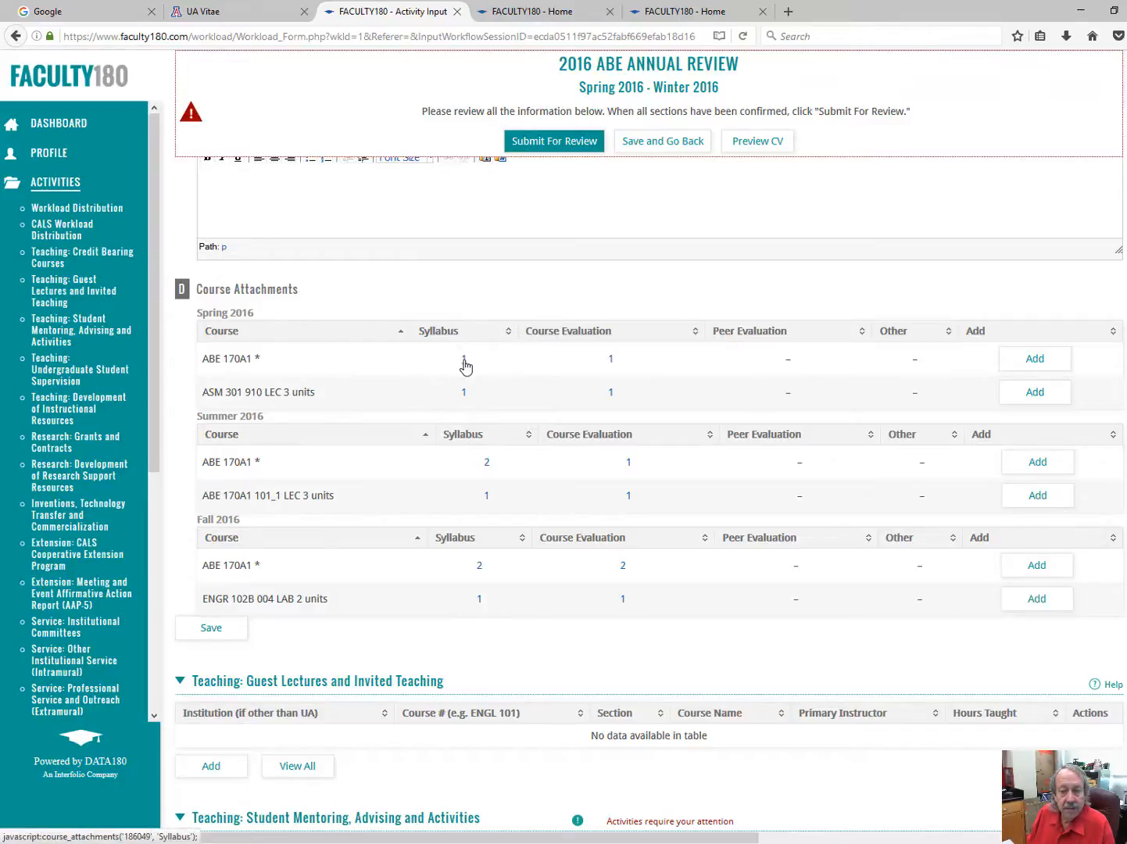
left_click(1032, 359)
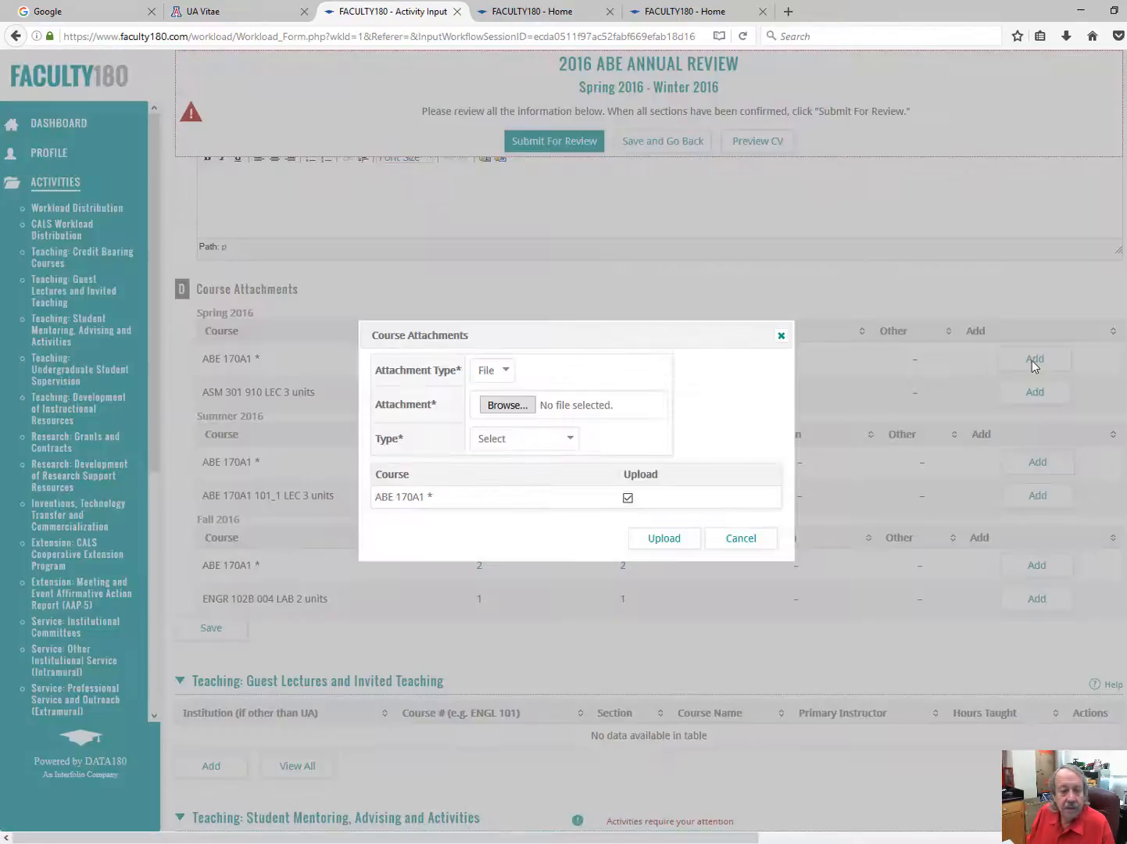
left_click(506, 374)
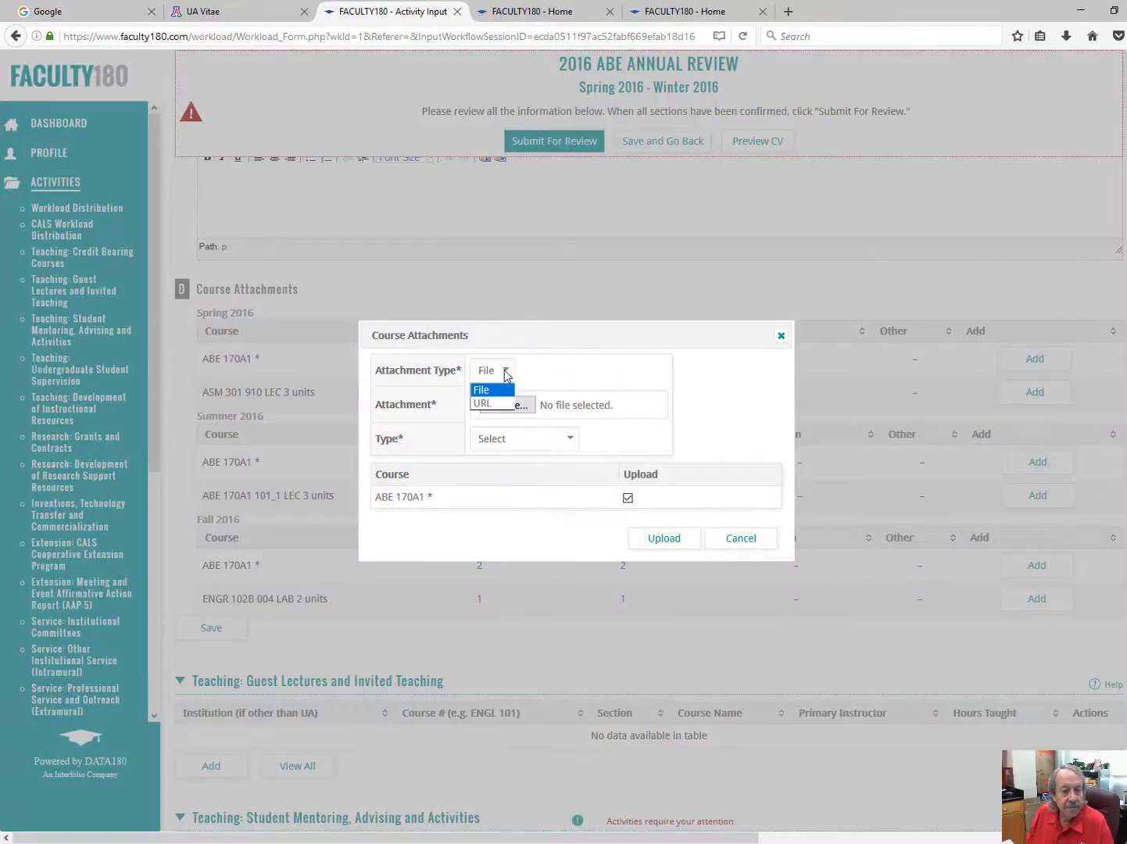
left_click(496, 390)
left_click(506, 405)
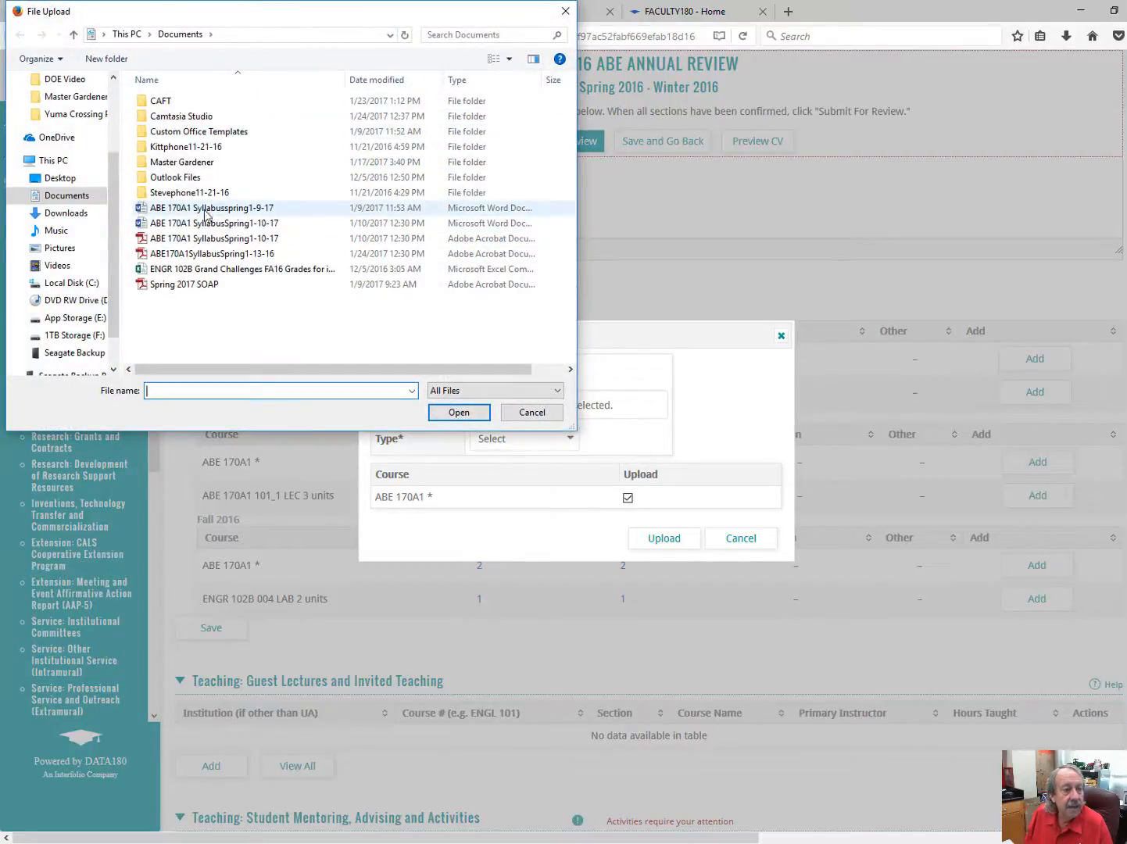
left_click(205, 255)
left_click(461, 411)
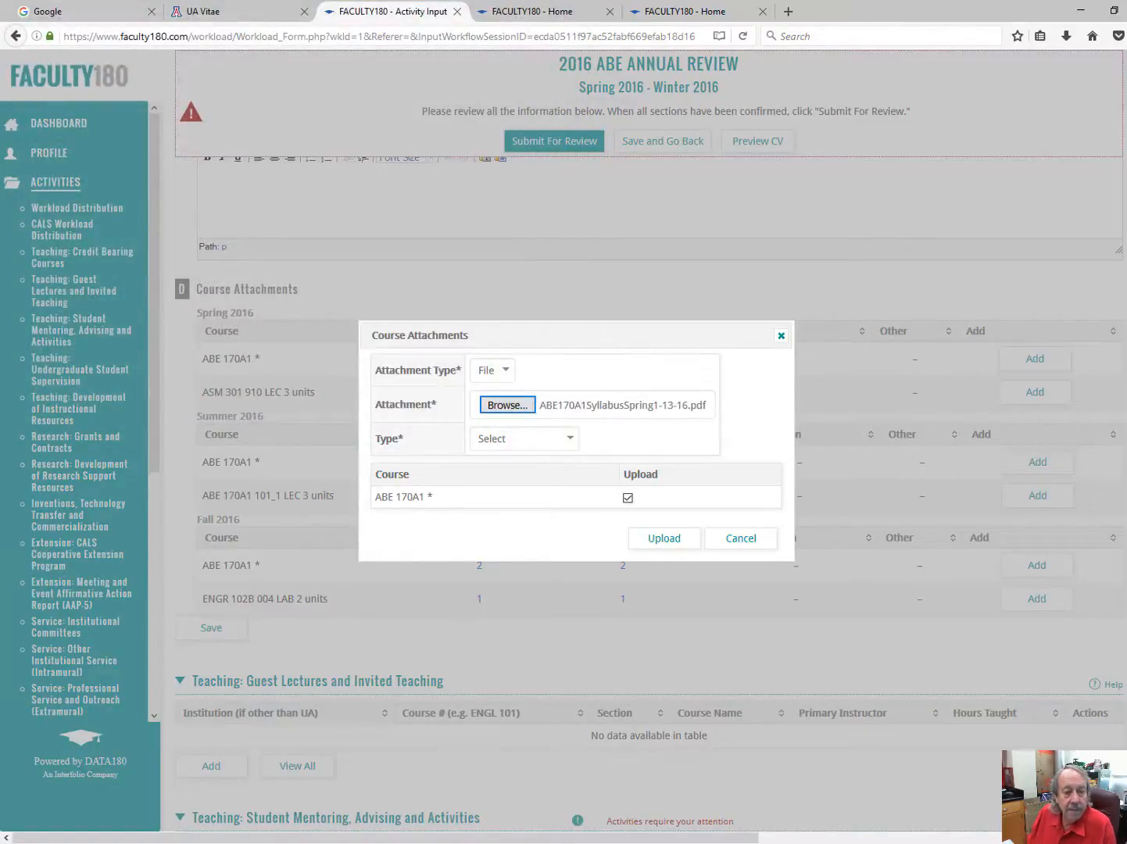
Classify the course attachment as Syllabus and upload it
left_click(570, 440)
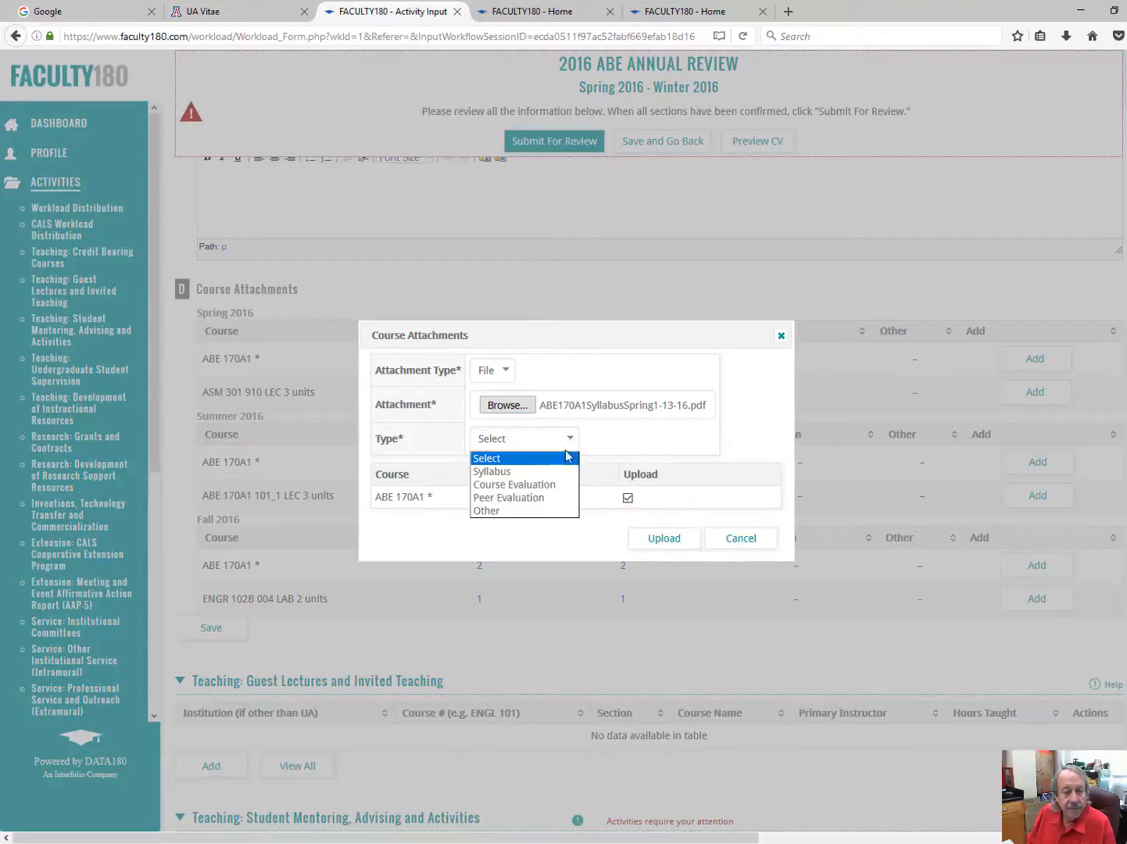
left_click(517, 471)
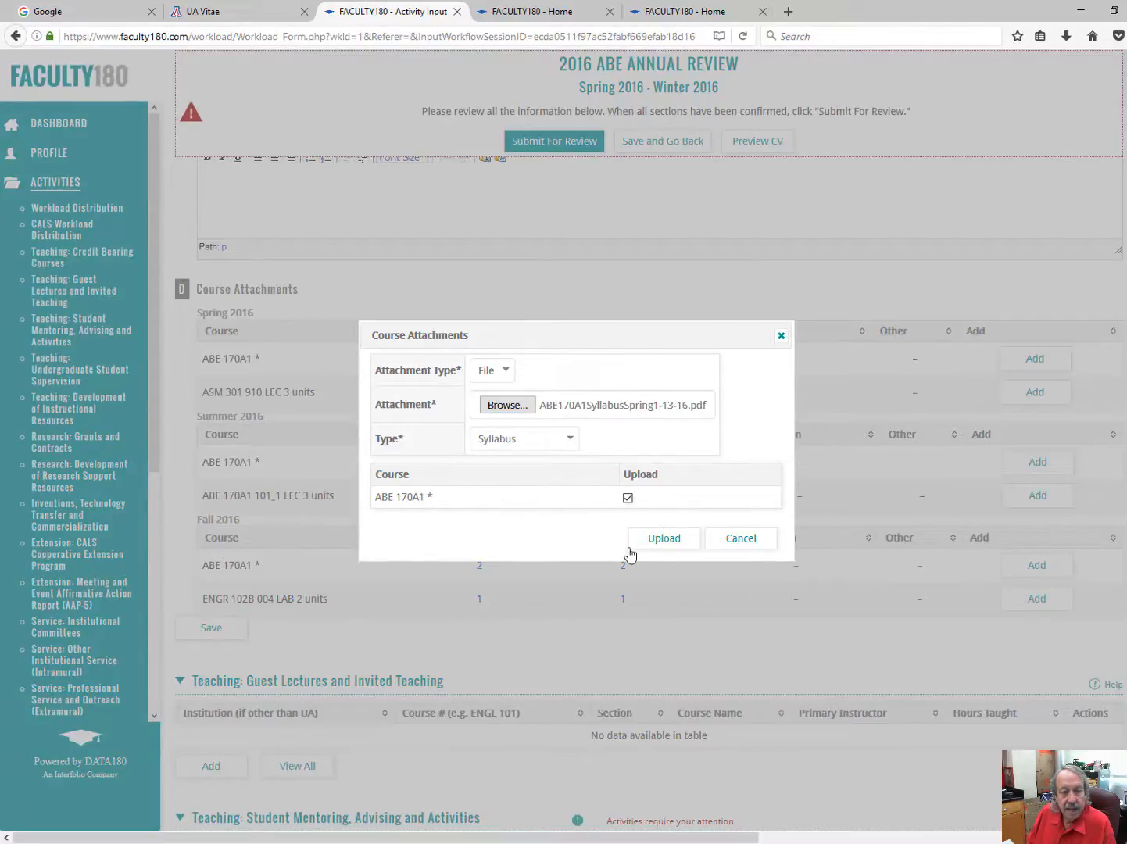
left_click(679, 547)
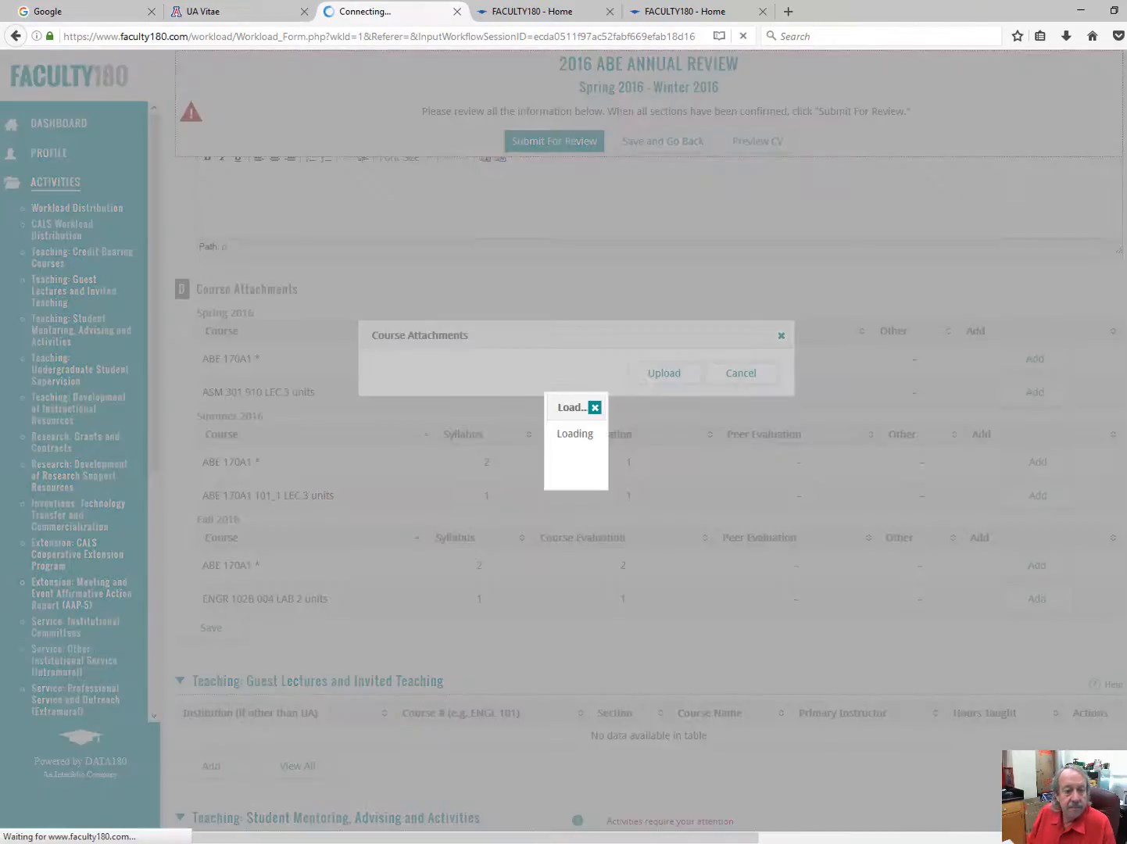
Open the grant "Citrus Rootstock Acquisition and Evaluation 2016" from the Arizona Department of Agriculture for editing
scroll(813, 370, "down", 12)
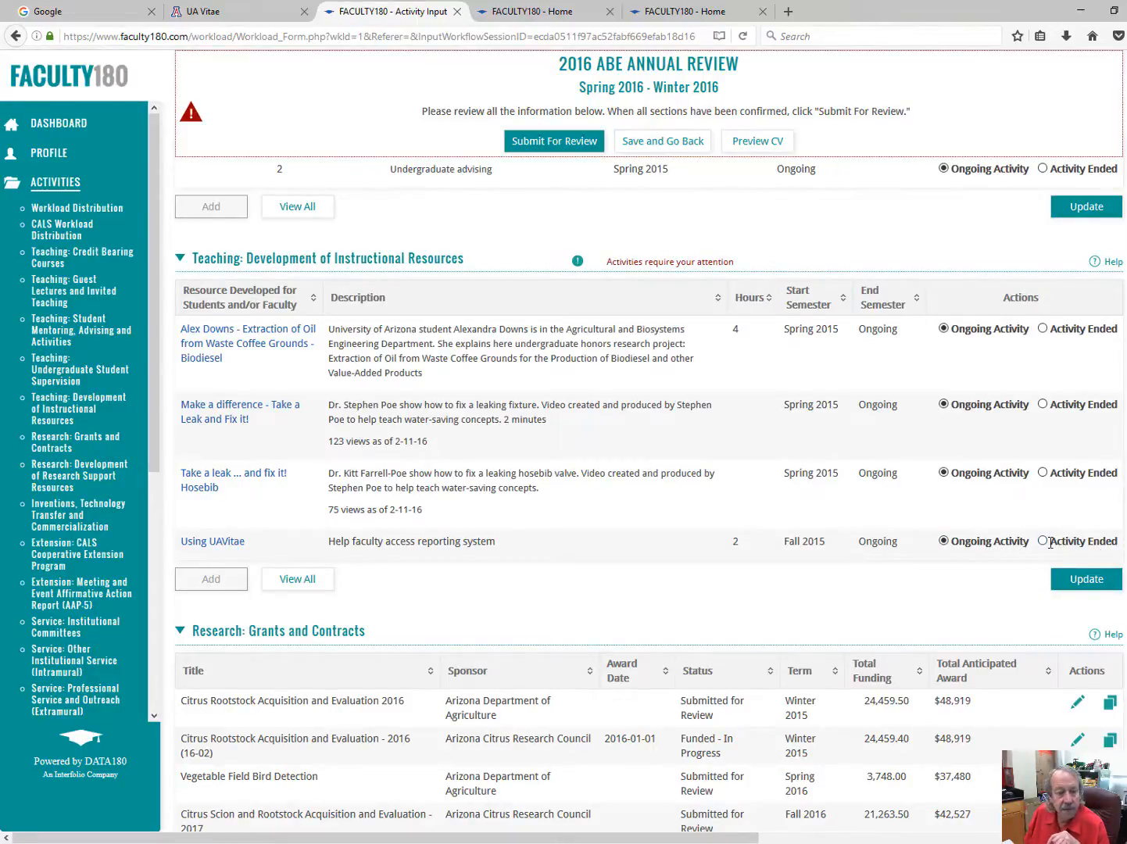
scroll(469, 471, "down", 7)
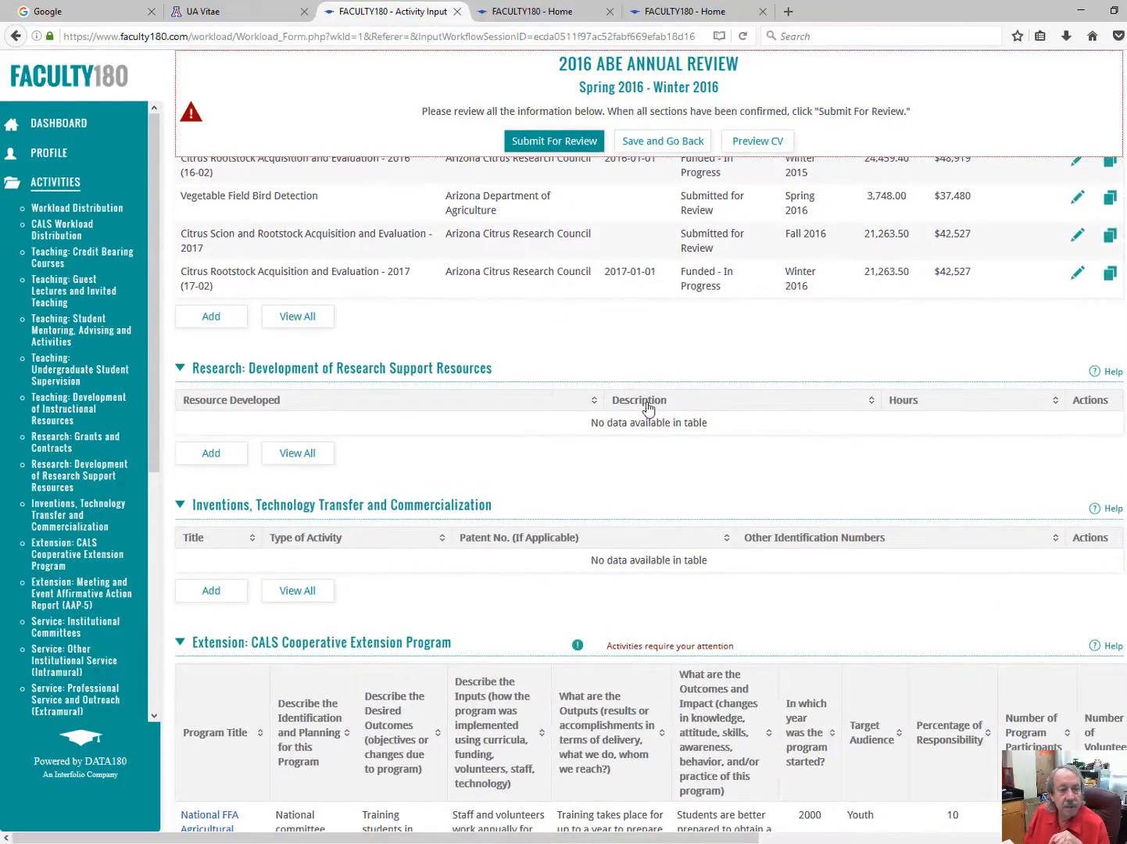
scroll(665, 413, "up", 2)
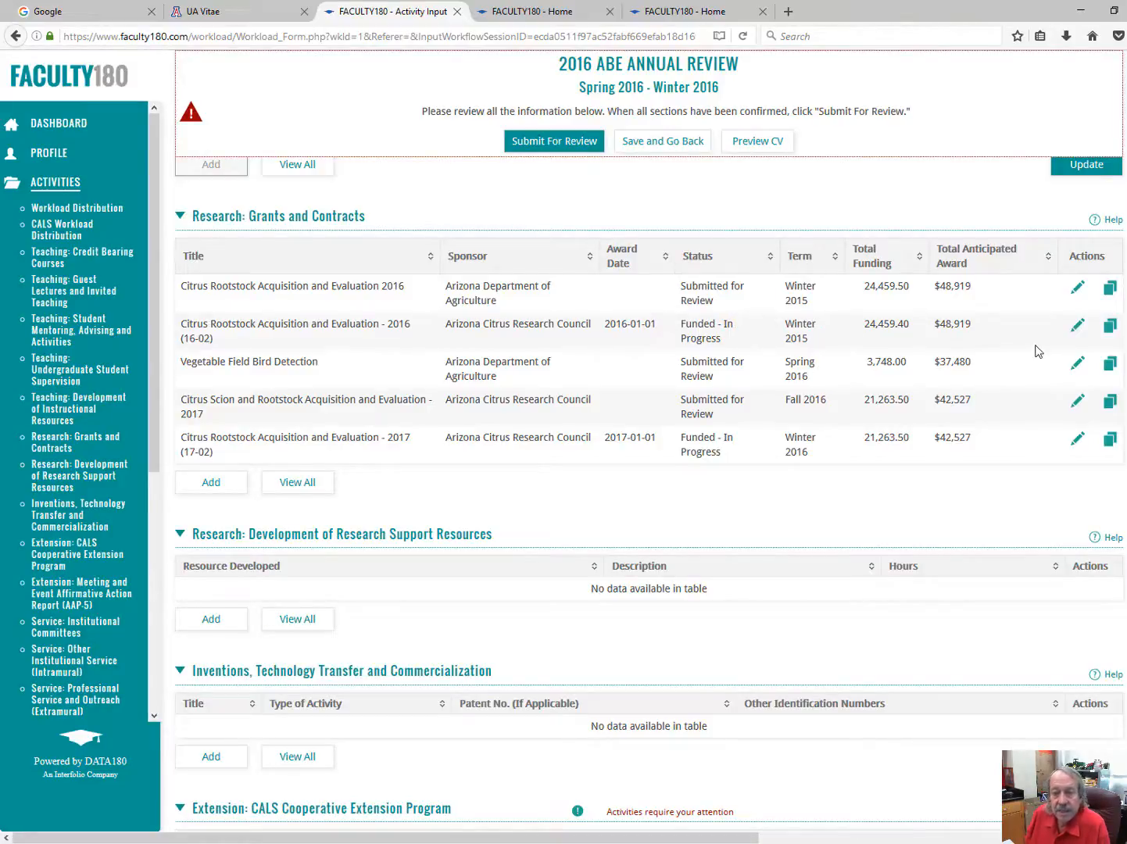
left_click(1077, 290)
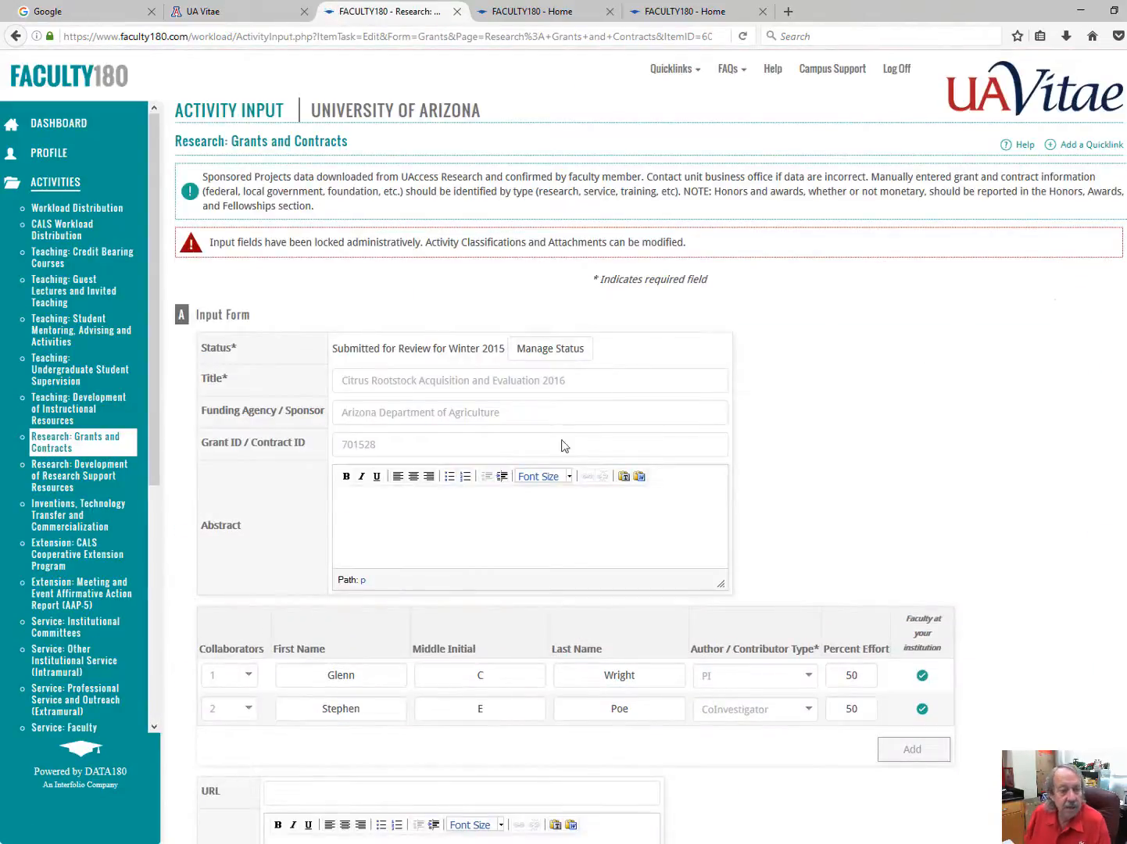
Enter "This was the proposal. It was funded." as the grant's additional information and save the record
scroll(888, 405, "down", 10)
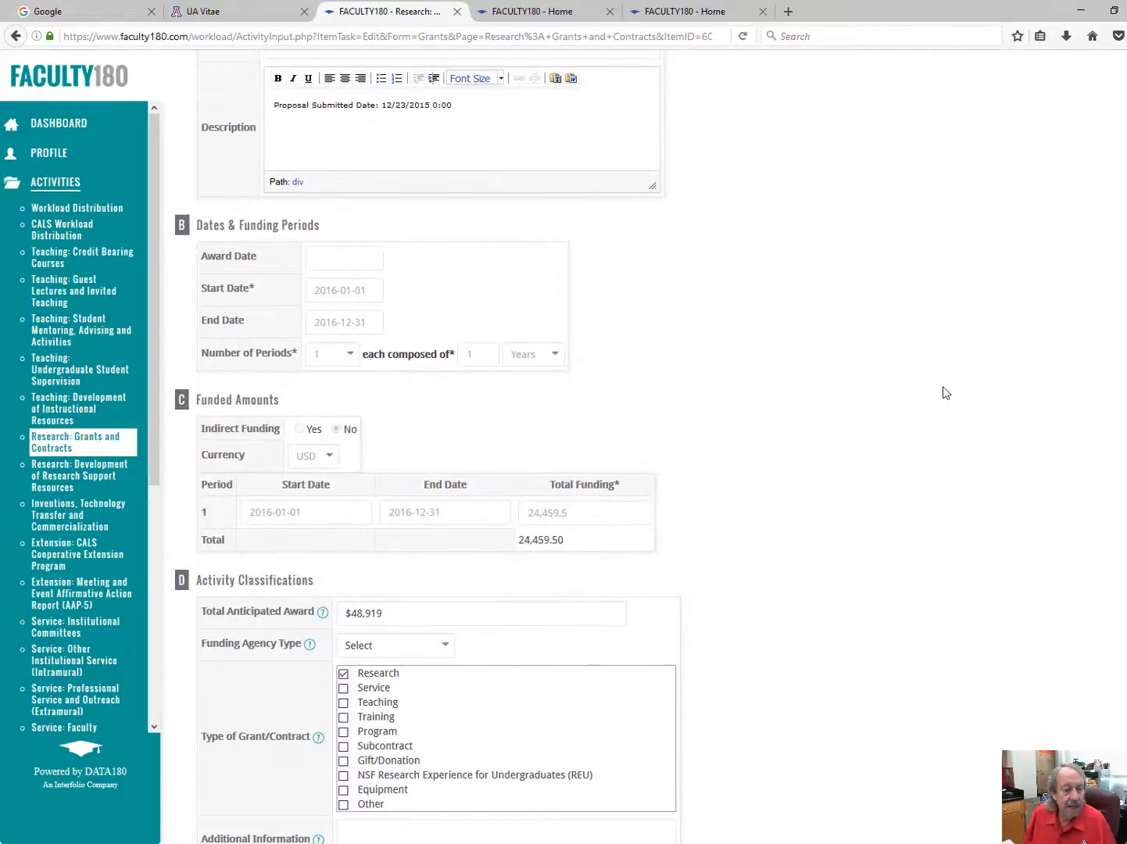
scroll(950, 369, "down", 3)
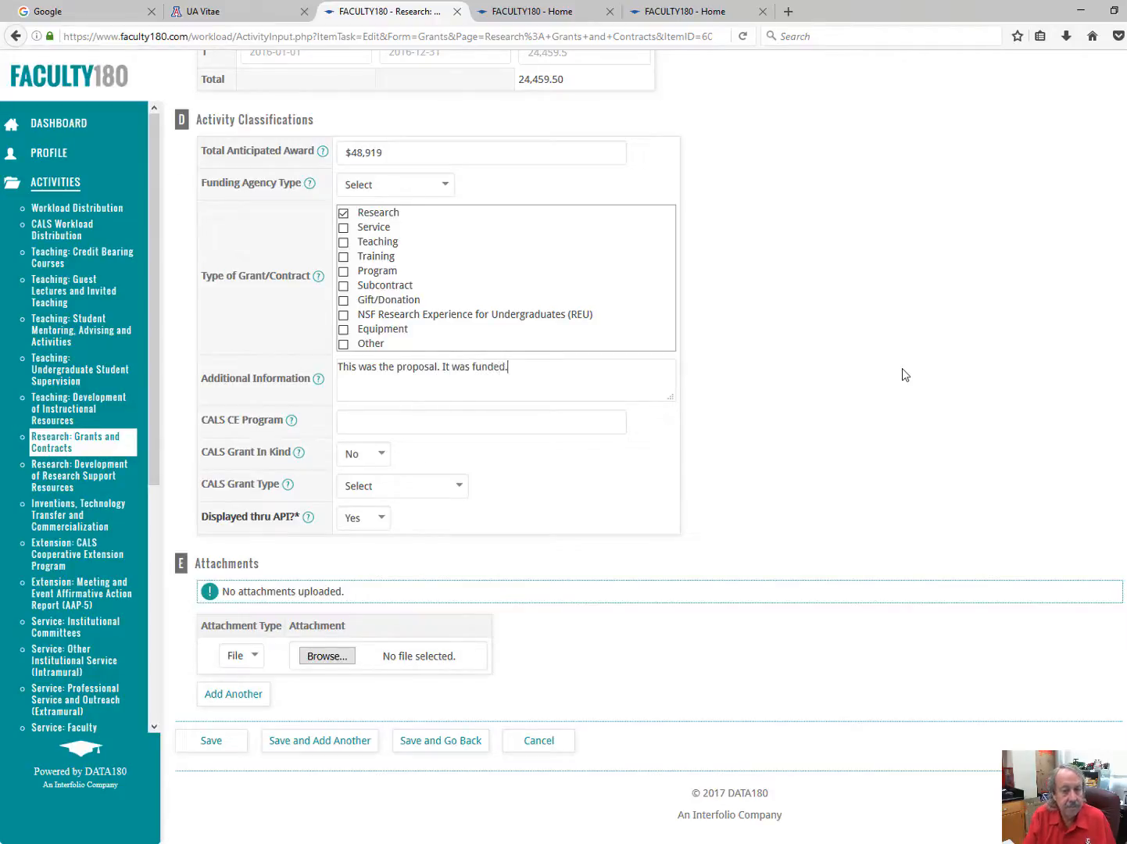
left_click(232, 747)
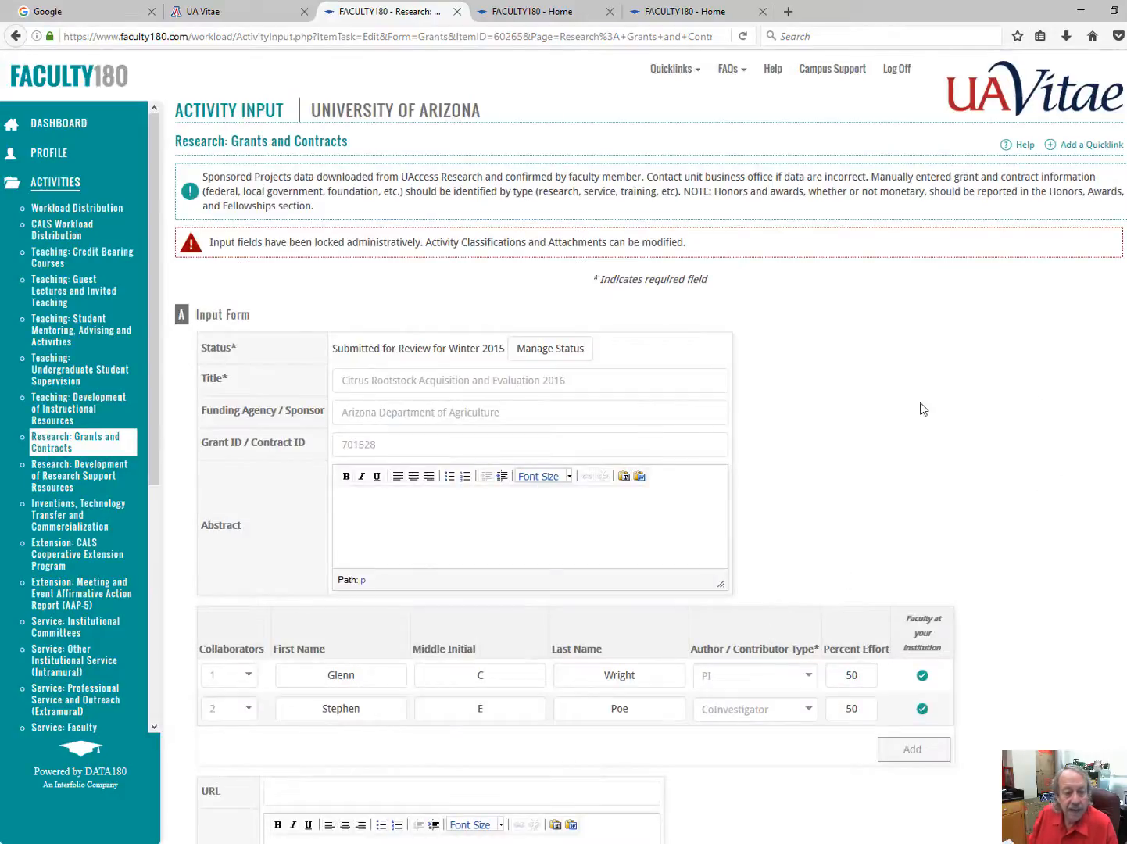
Review the saved grant form, including collaborators, funding and classifications, and save it to return to the annual review
scroll(922, 408, "down", 4)
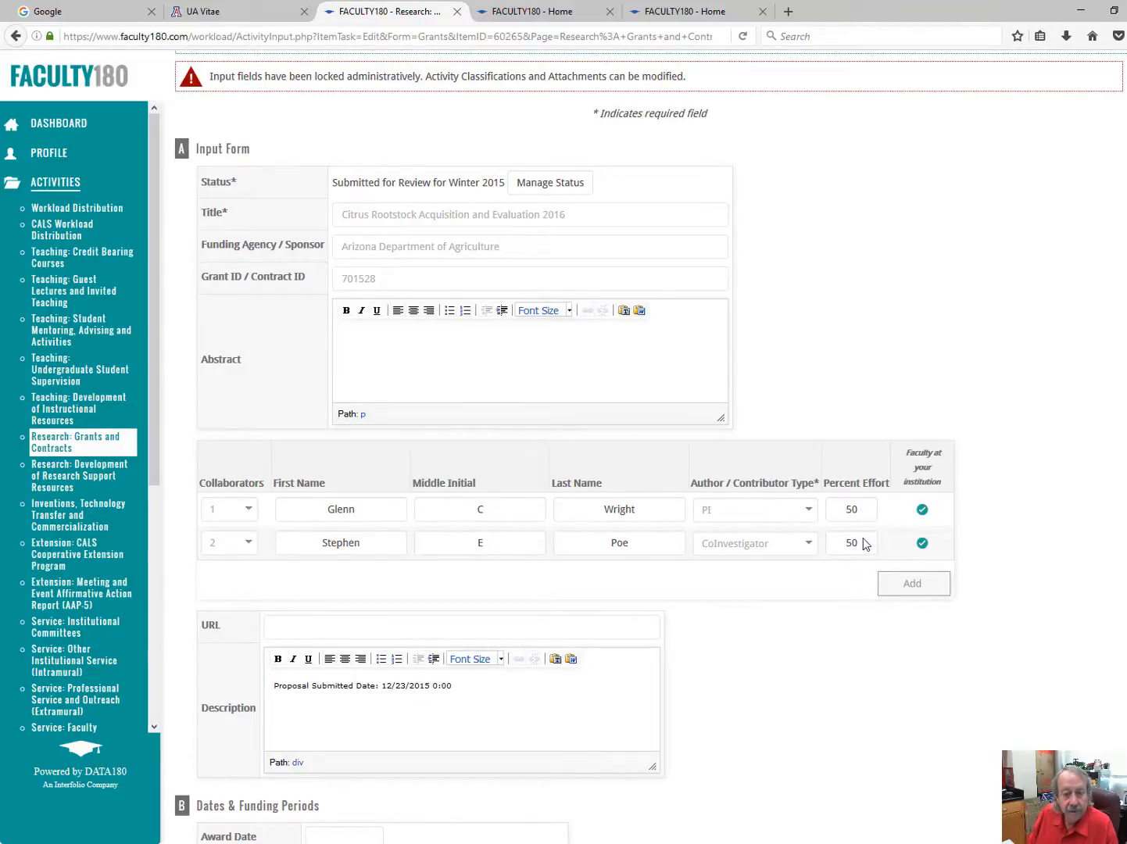
scroll(943, 340, "down", 8)
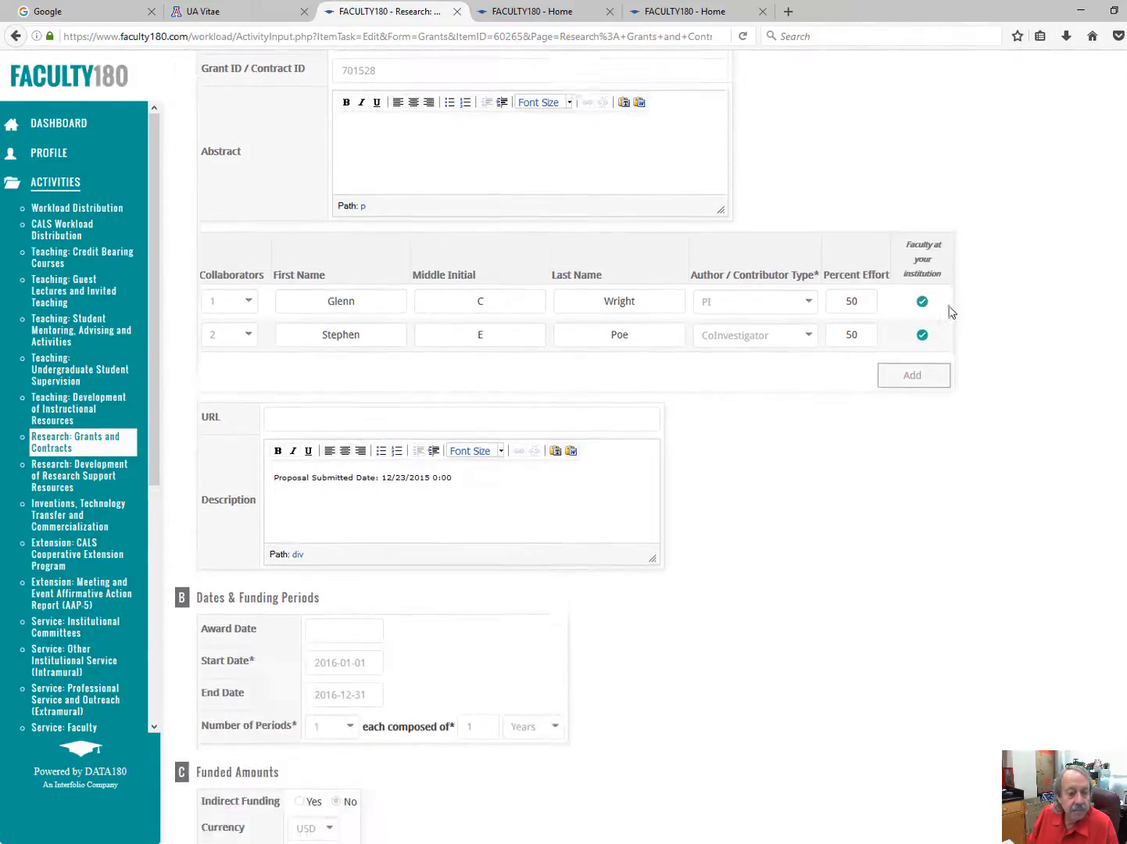
scroll(948, 315, "up", 7)
scroll(952, 304, "up", 5)
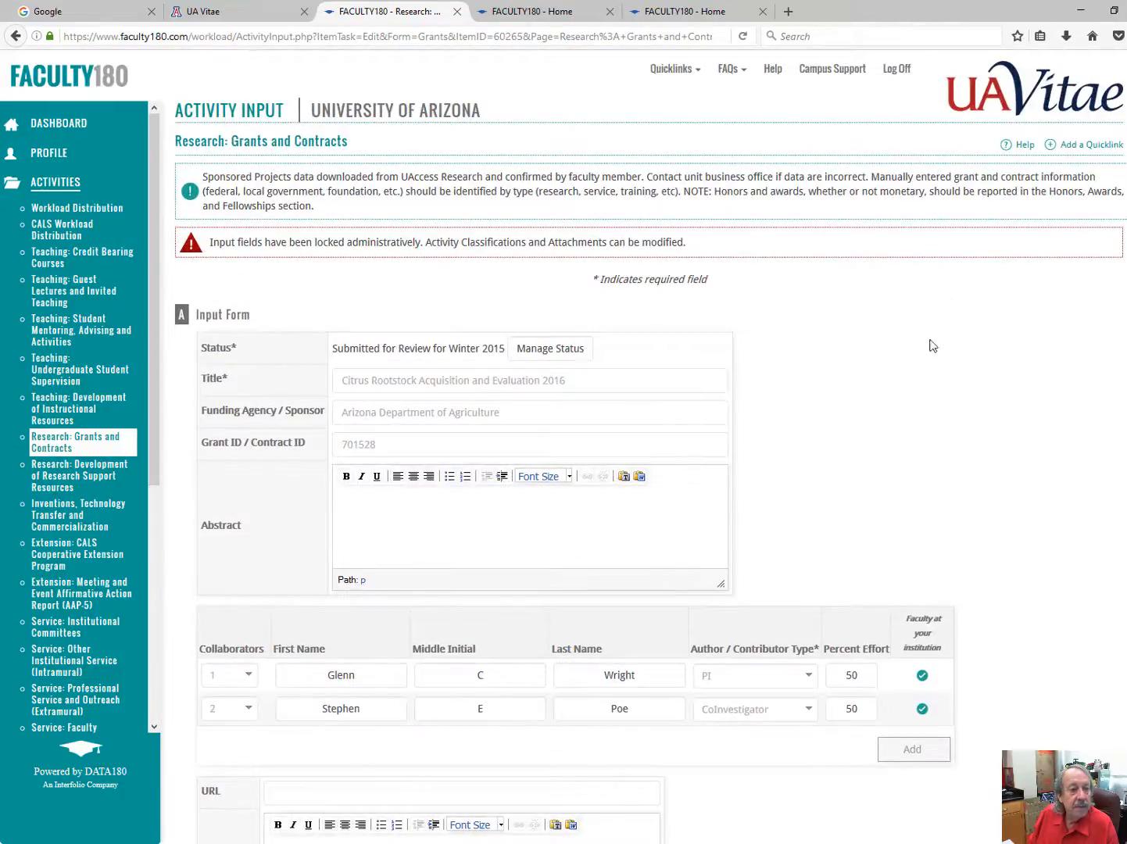
scroll(963, 368, "down", 3)
scroll(961, 361, "down", 15)
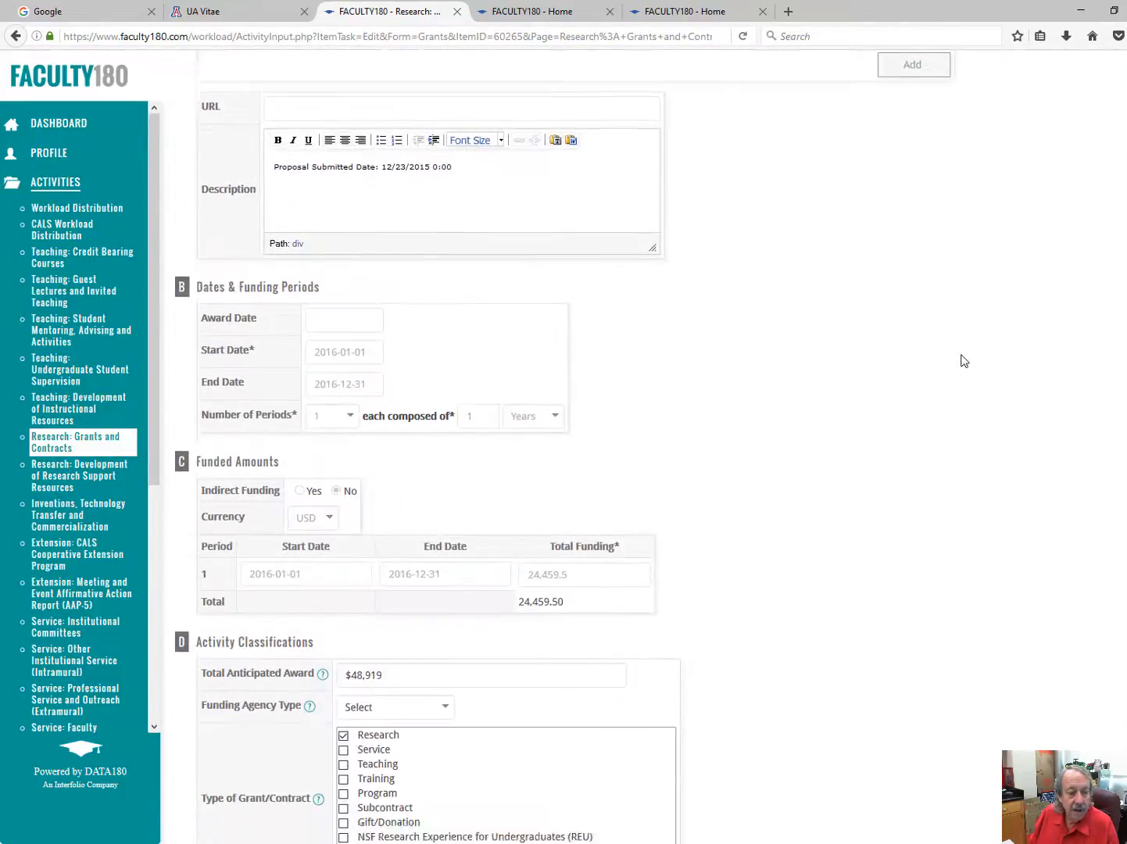
scroll(966, 365, "up", 8)
scroll(965, 365, "down", 15)
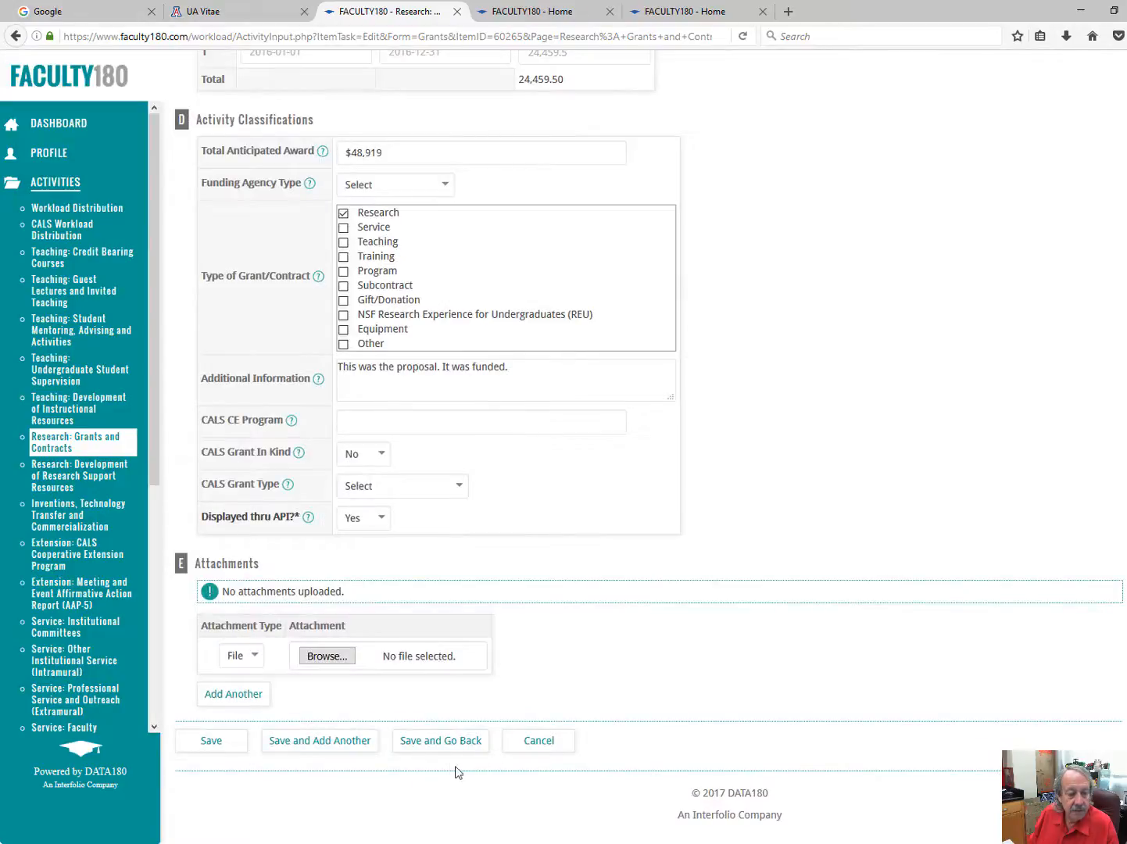
left_click(454, 742)
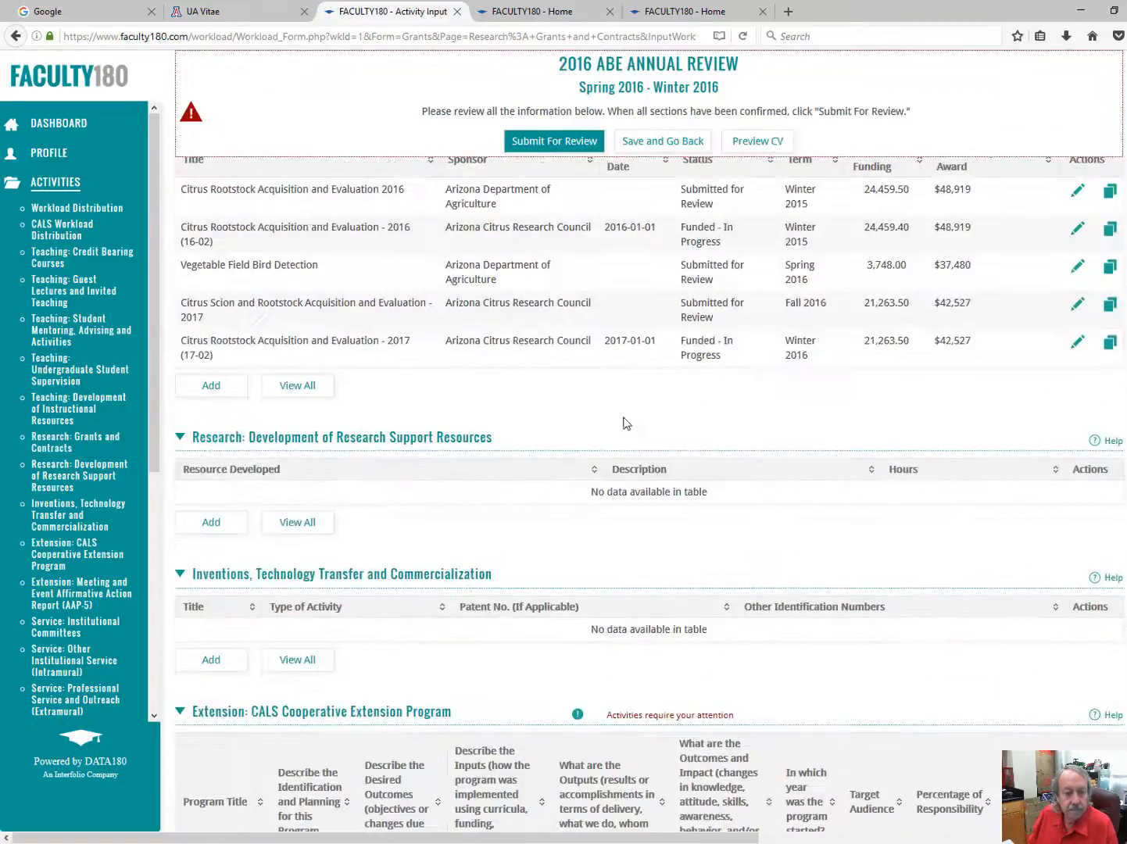
Open the grant "Citrus Rootstock Acquisition and Evaluation - 2016 (16-02)" for editing and examine its collaborators' percent effort
scroll(826, 511, "up", 3)
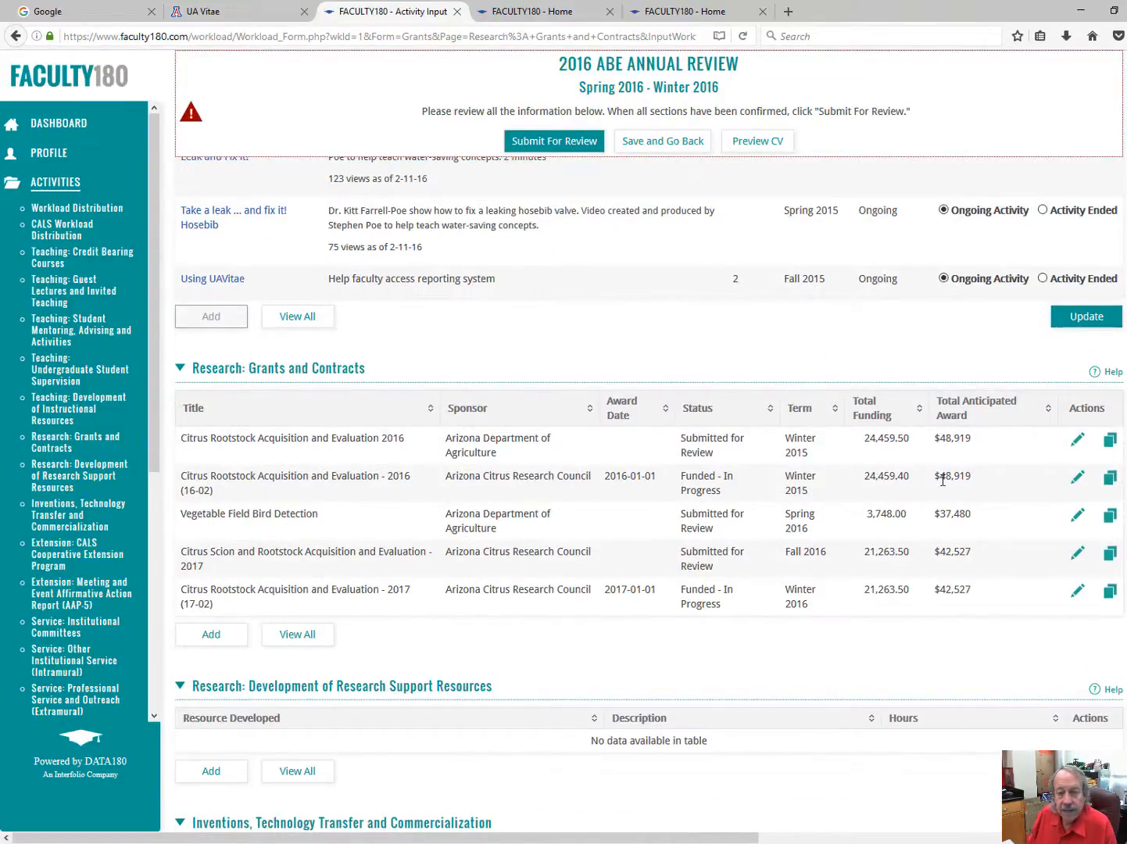
left_click(1078, 480)
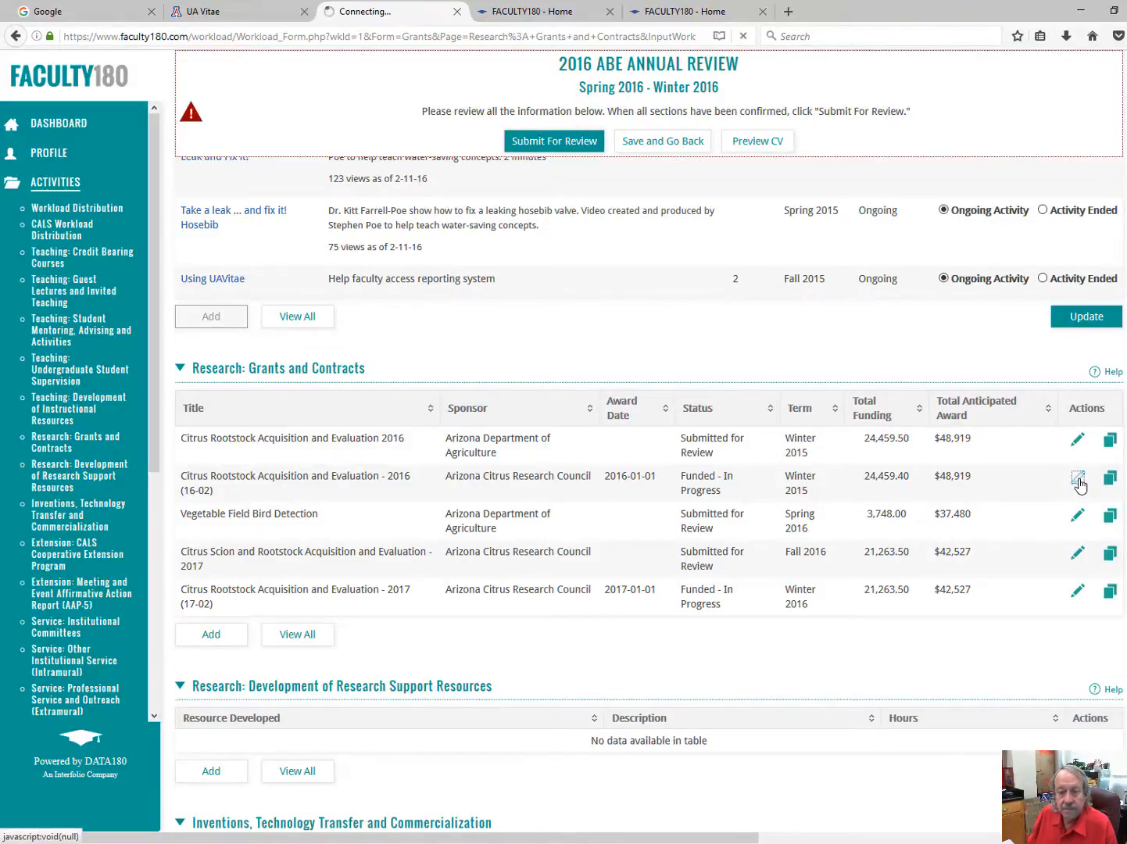
scroll(887, 407, "down", 2)
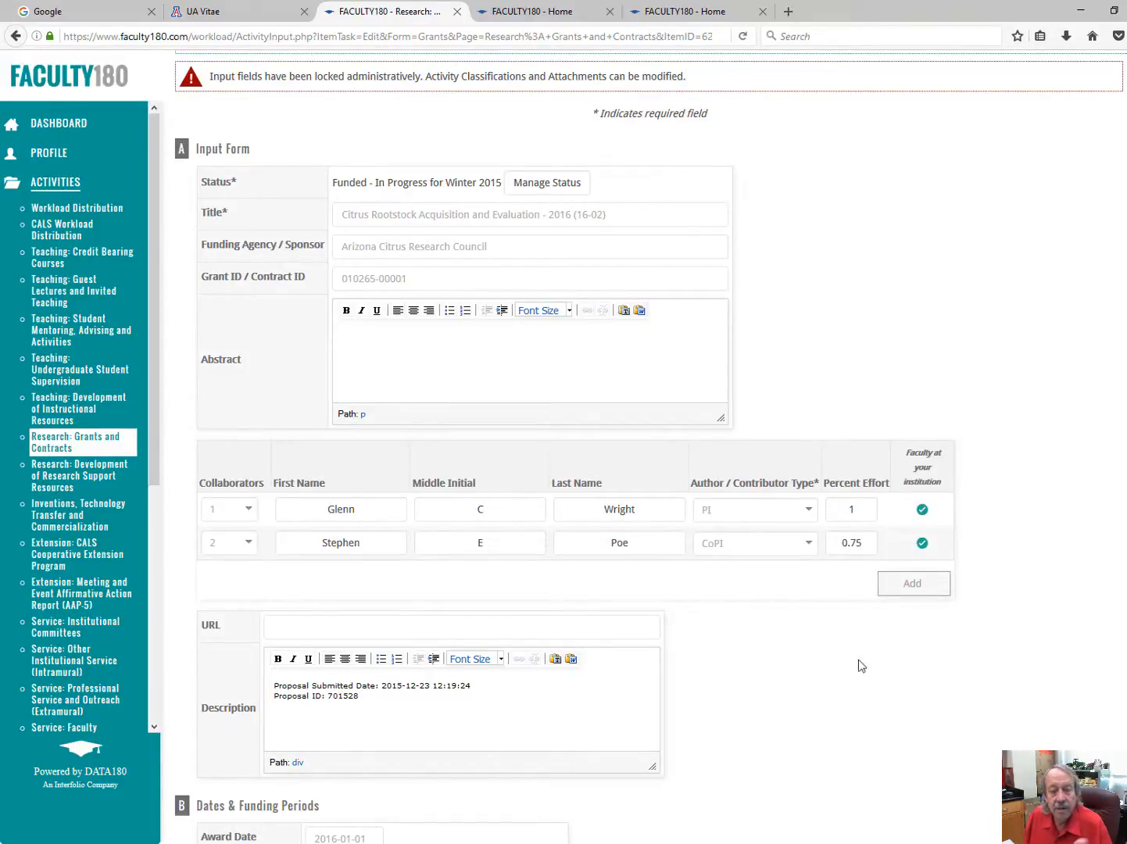
Enter a note in the grant's additional information that the project has two co-PI's, giving both investigators' names
scroll(1000, 477, "down", 5)
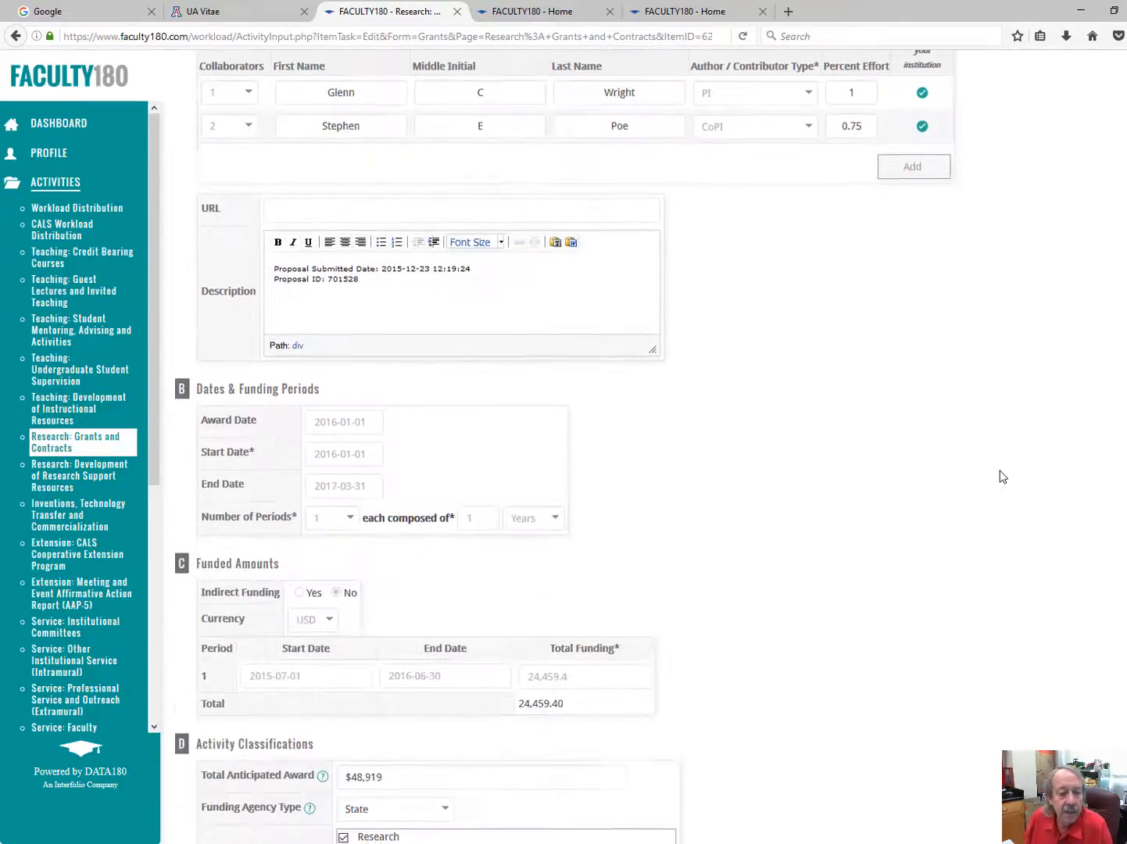
scroll(1002, 476, "down", 8)
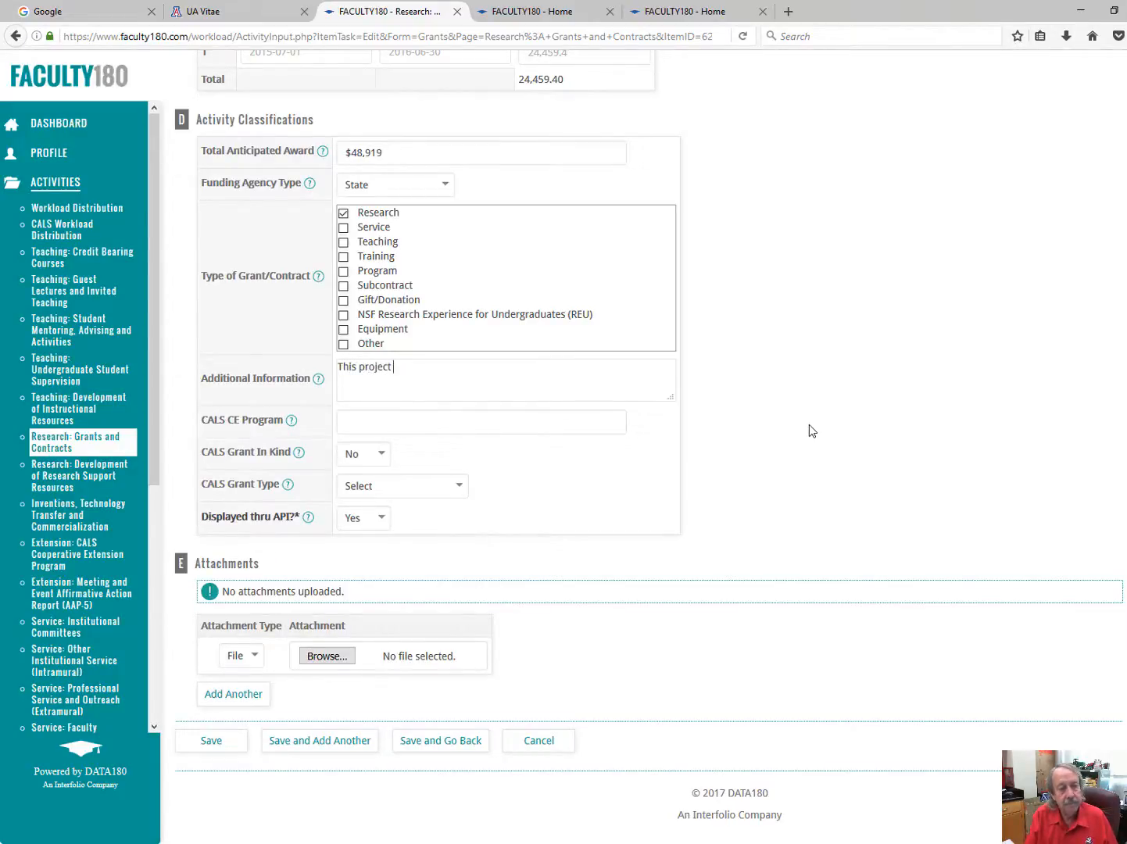
type("has two co-P")
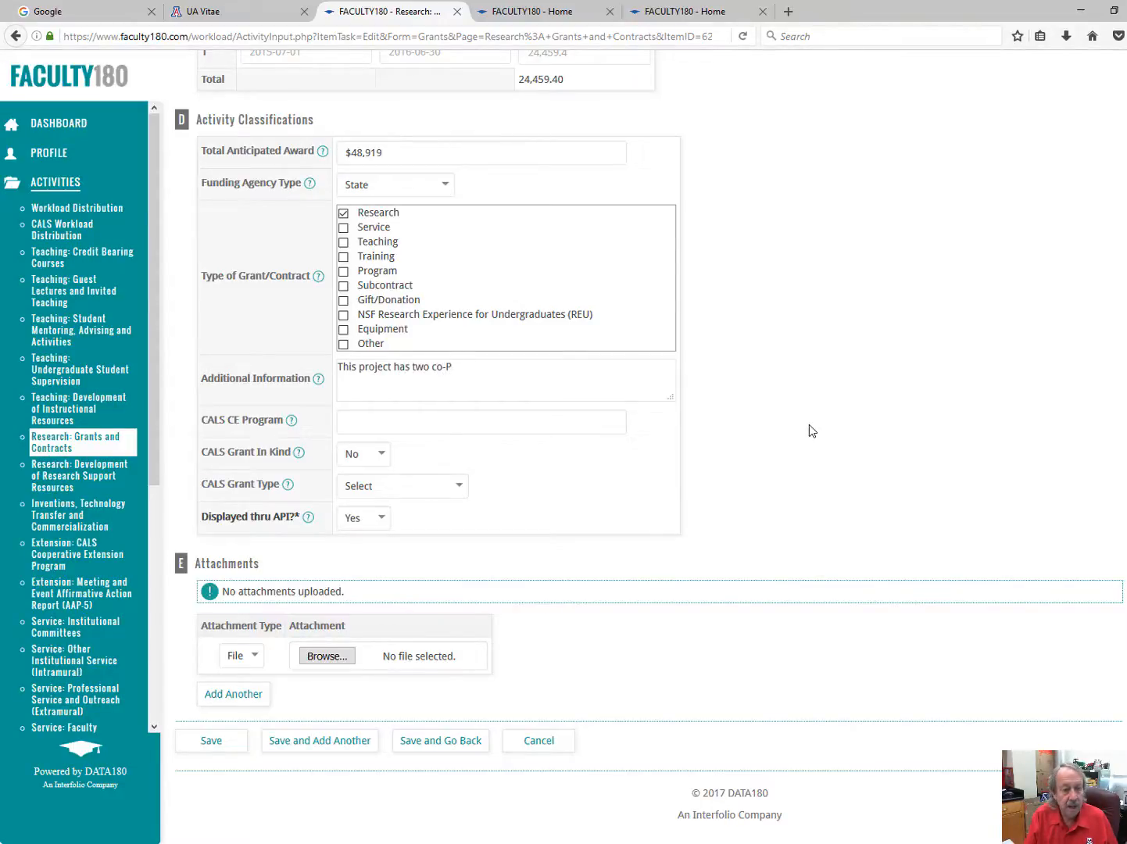
type("I's")
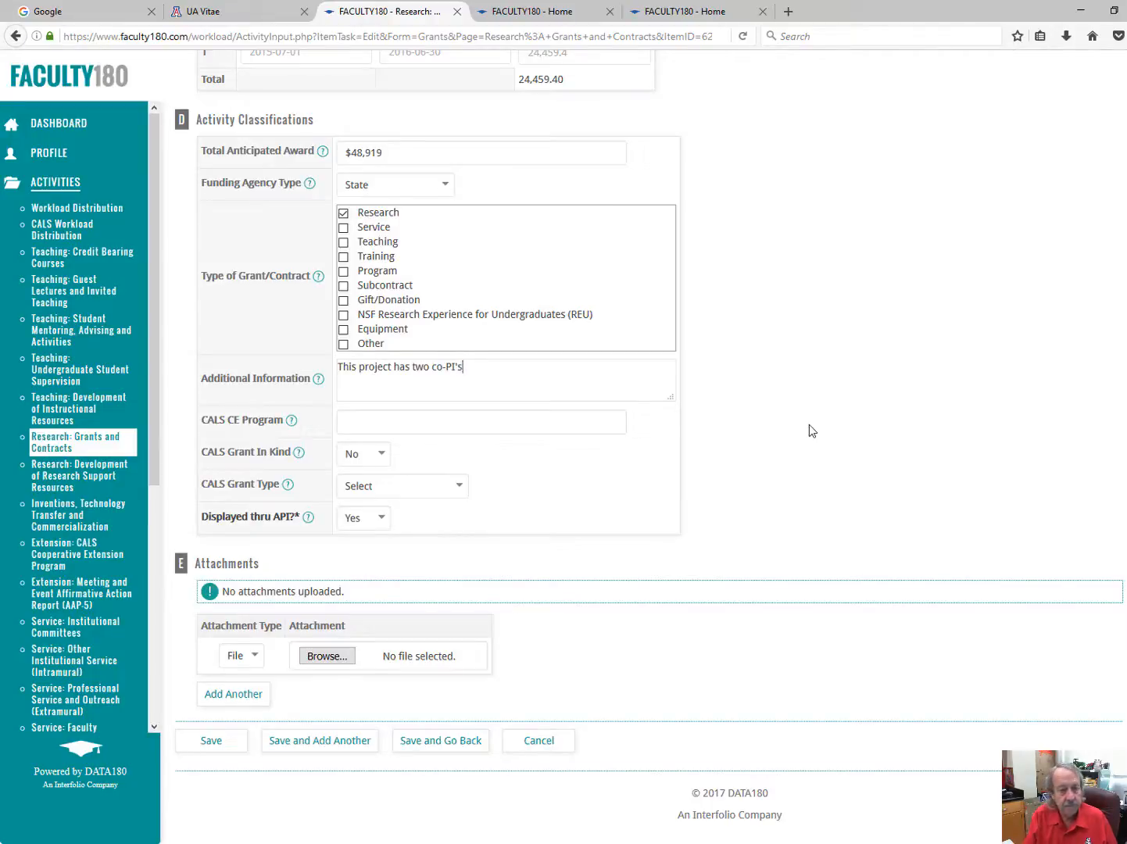
type(". Dr. W")
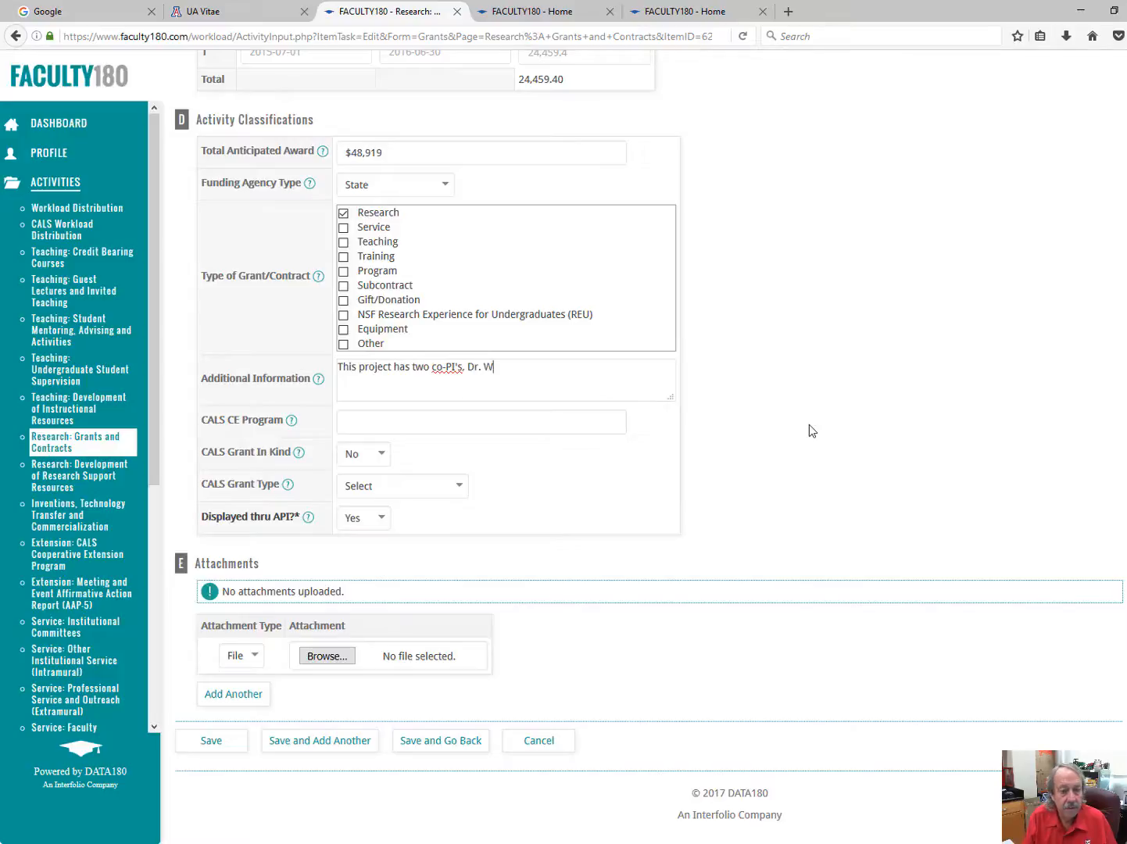
type("right and Dr. Poe")
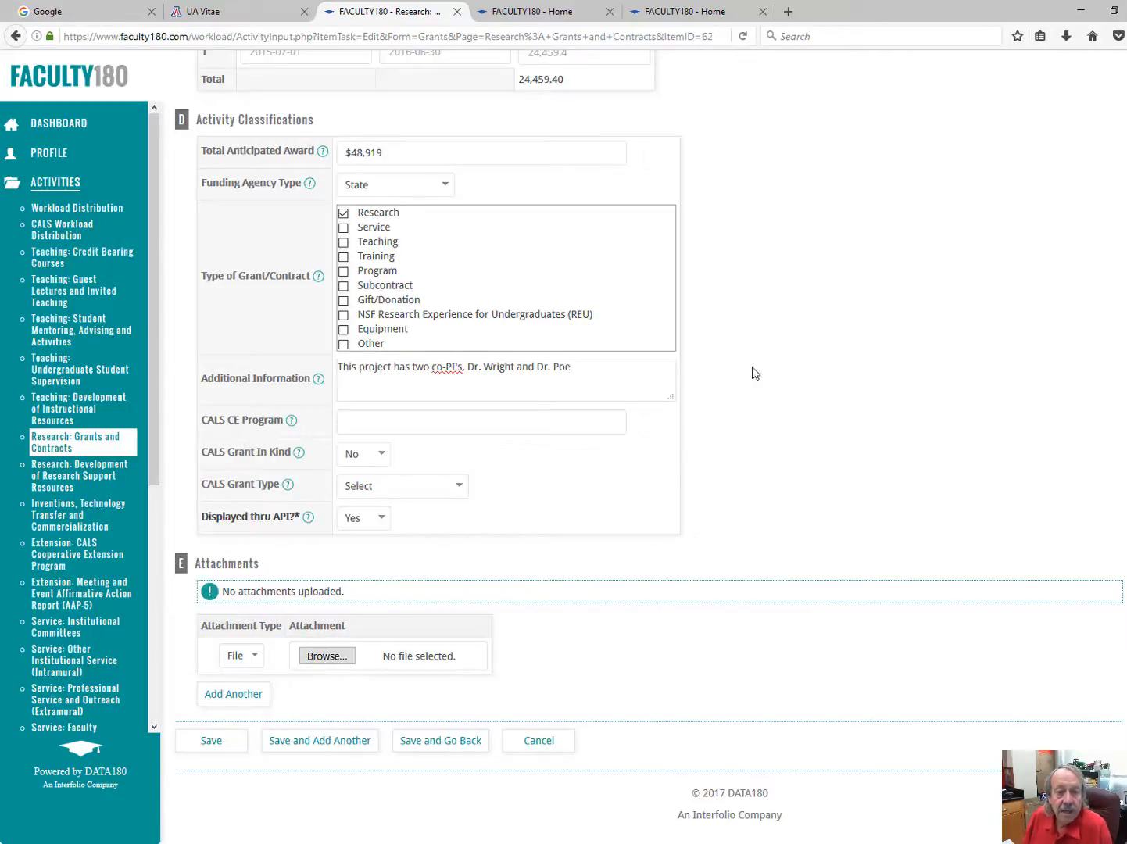
Recheck the collaborators' percent effort on the grant form and save the record
scroll(849, 348, "up", 15)
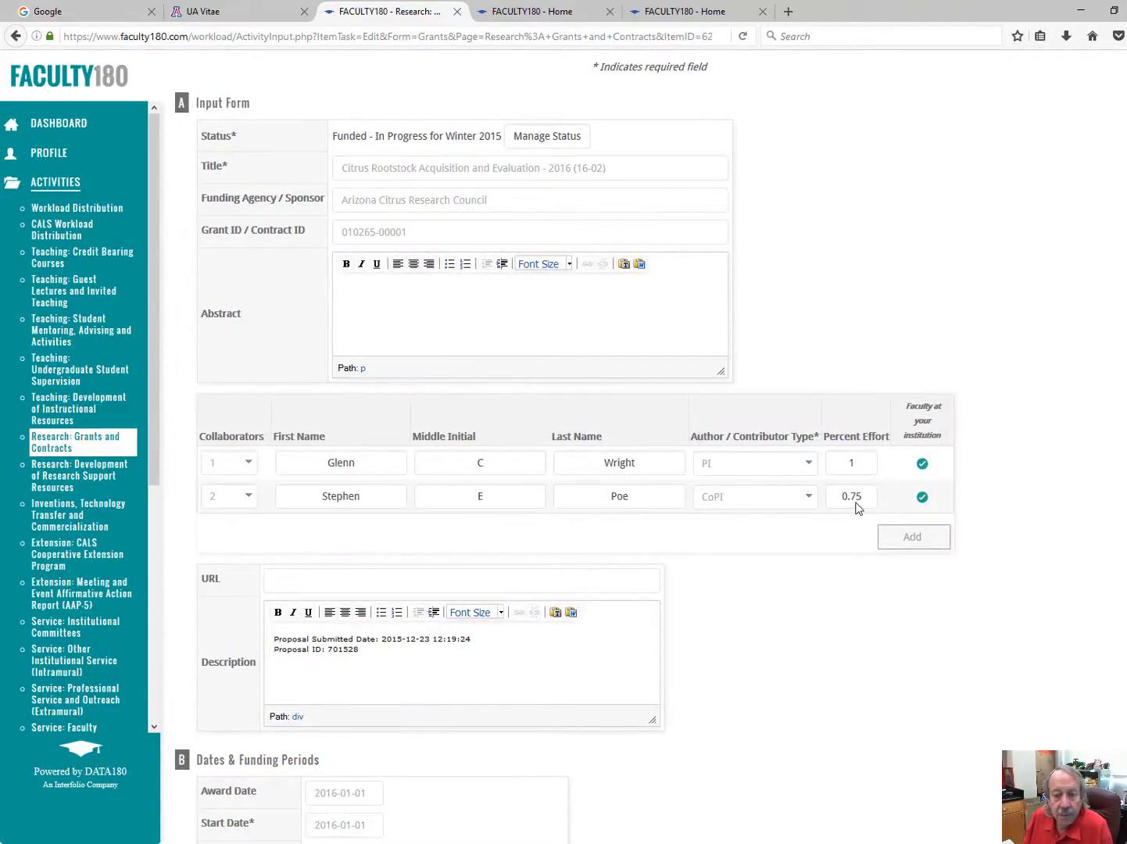
scroll(1051, 435, "down", 10)
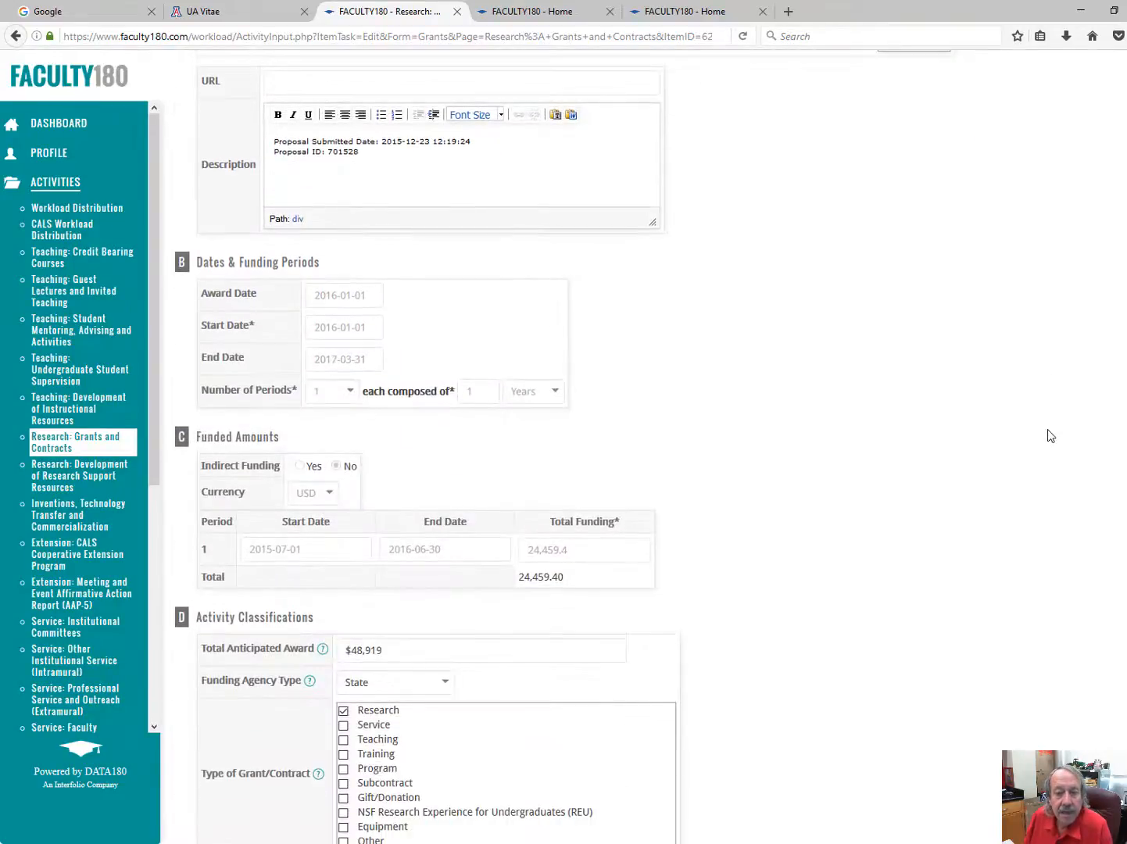
scroll(1051, 434, "down", 3)
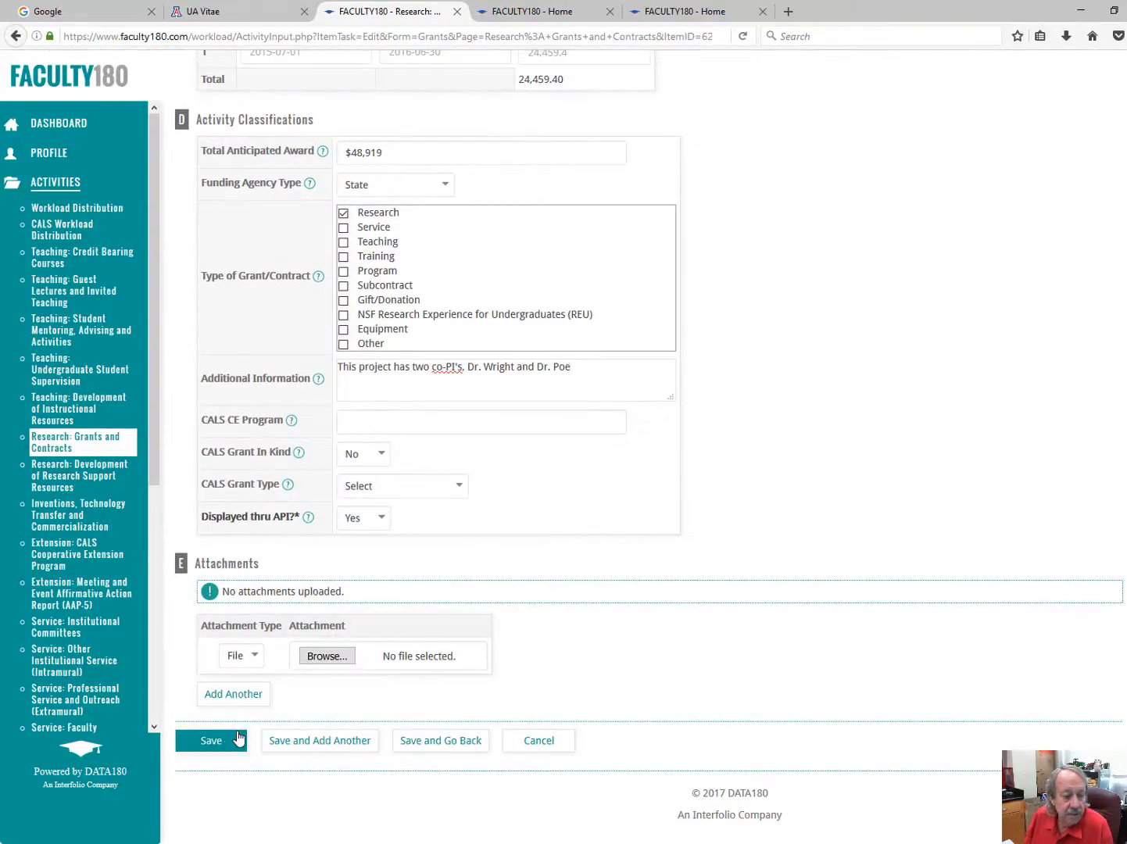
left_click(203, 743)
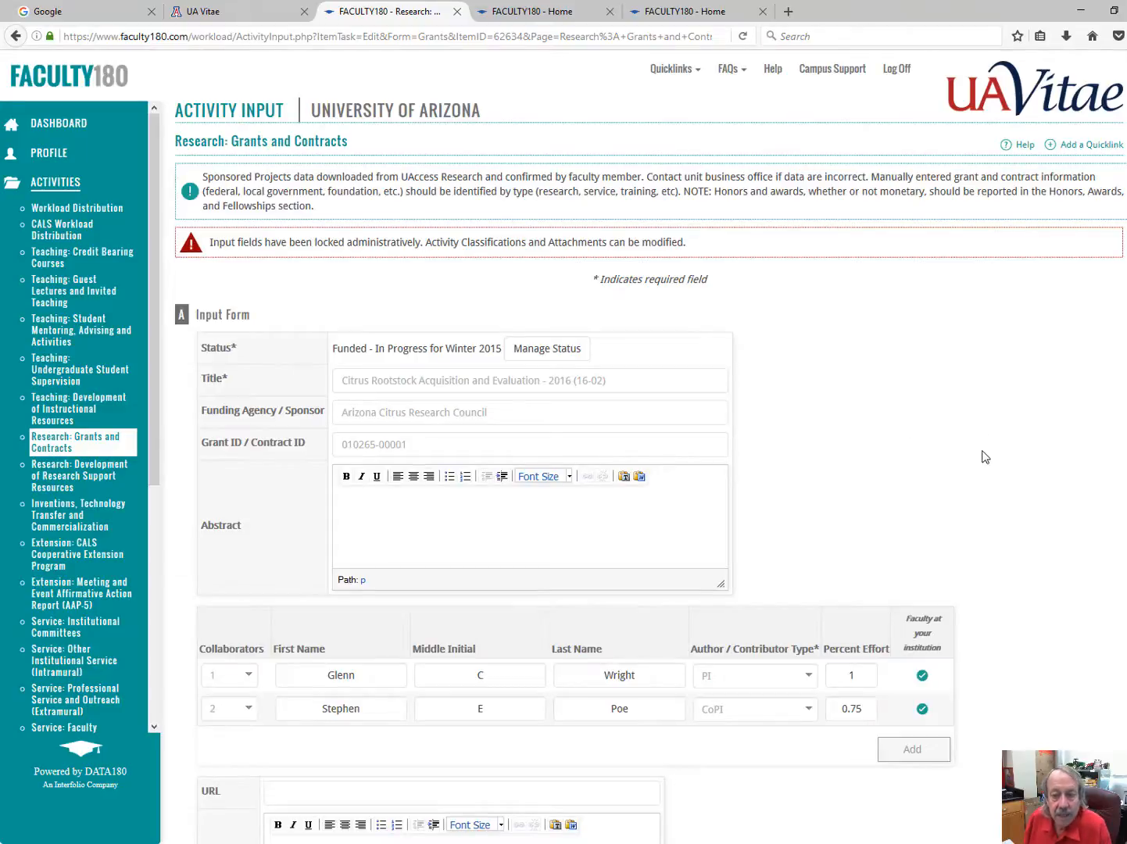
Return to the dashboard and reopen the 2016 ABE Annual Review from the to-do list
scroll(1013, 500, "down", 5)
scroll(671, 435, "up", 5)
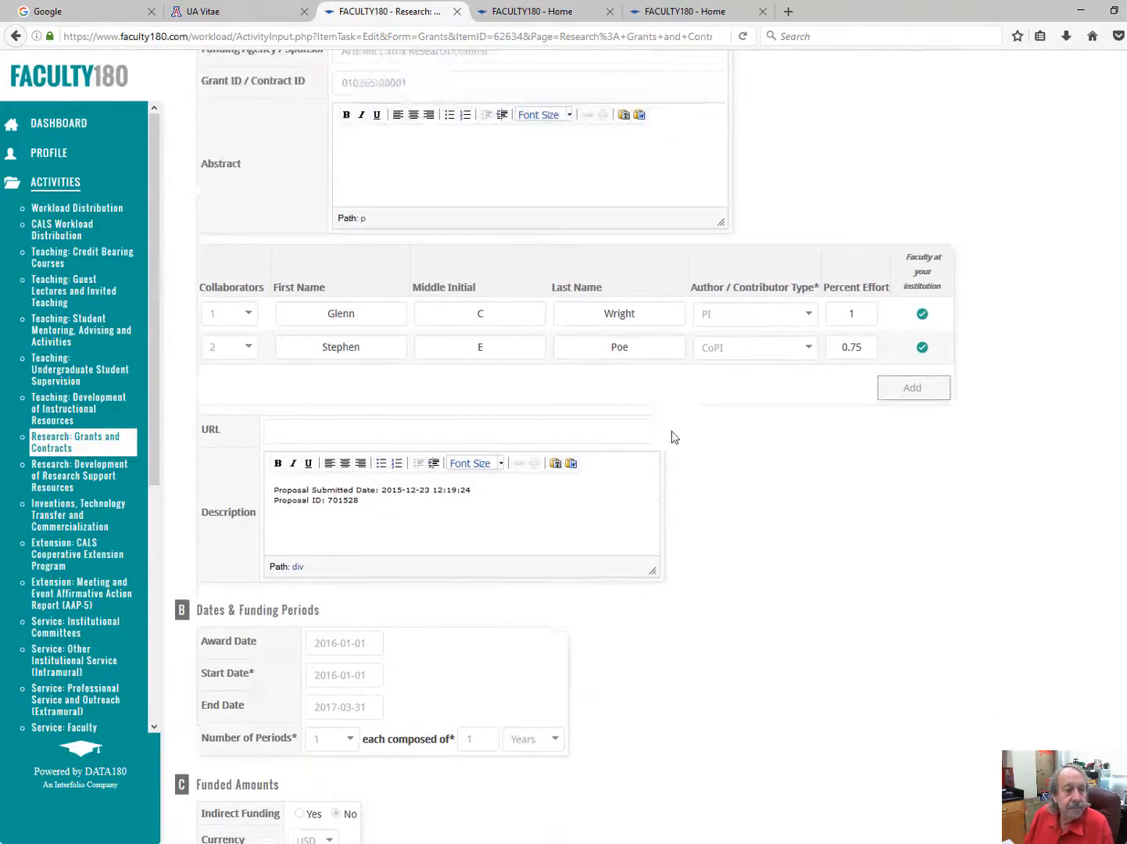
left_click(77, 123)
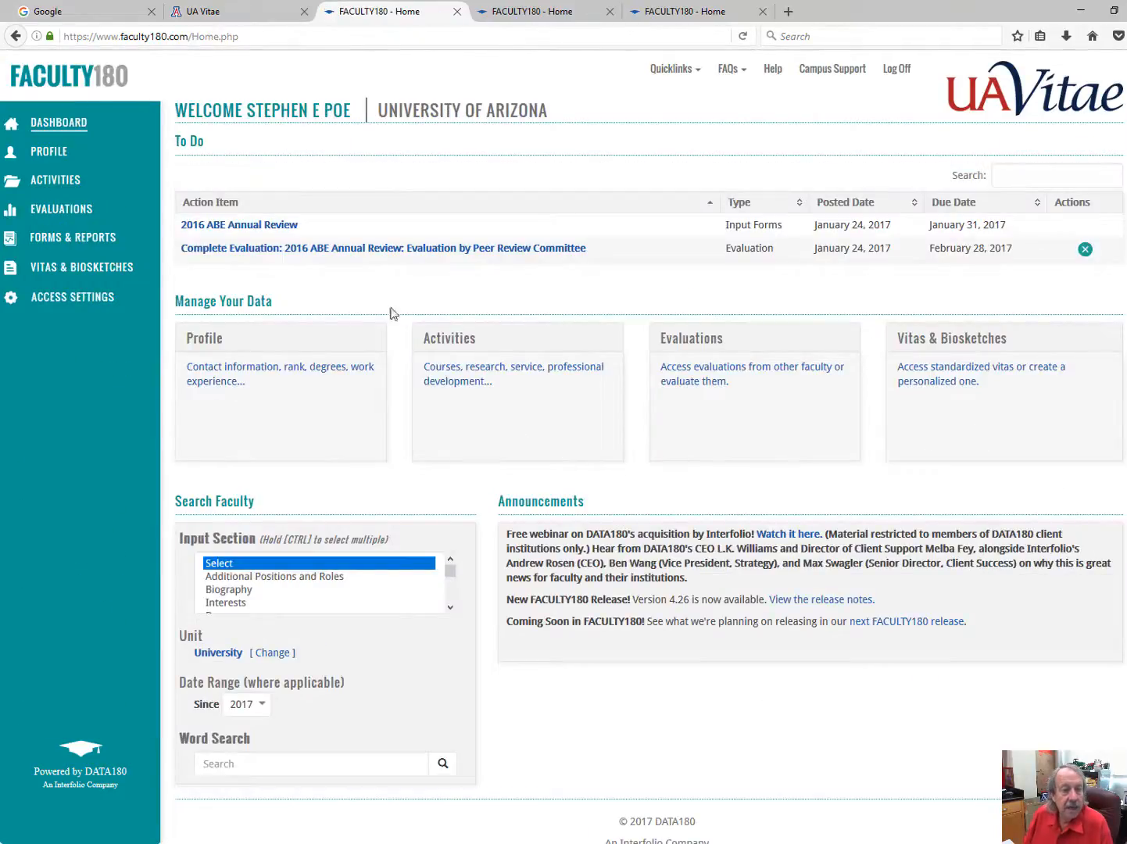
left_click(280, 226)
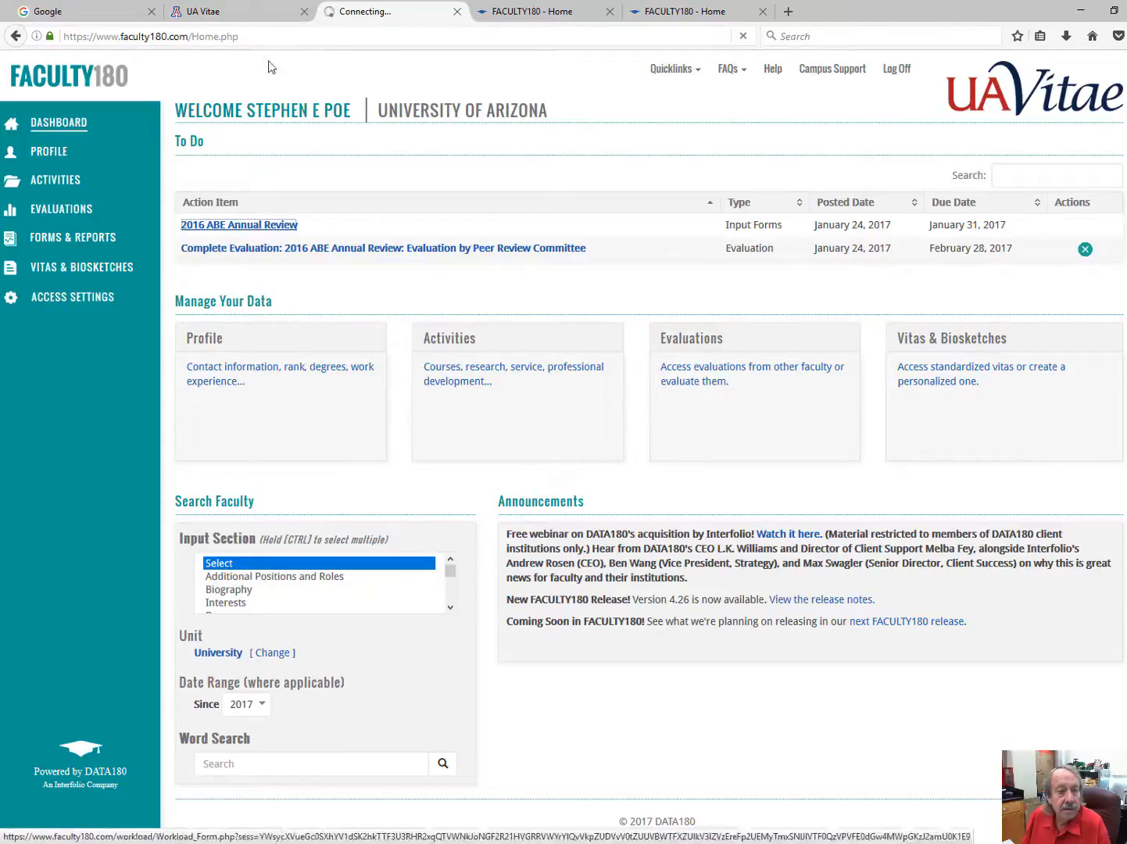
left_click(259, 250)
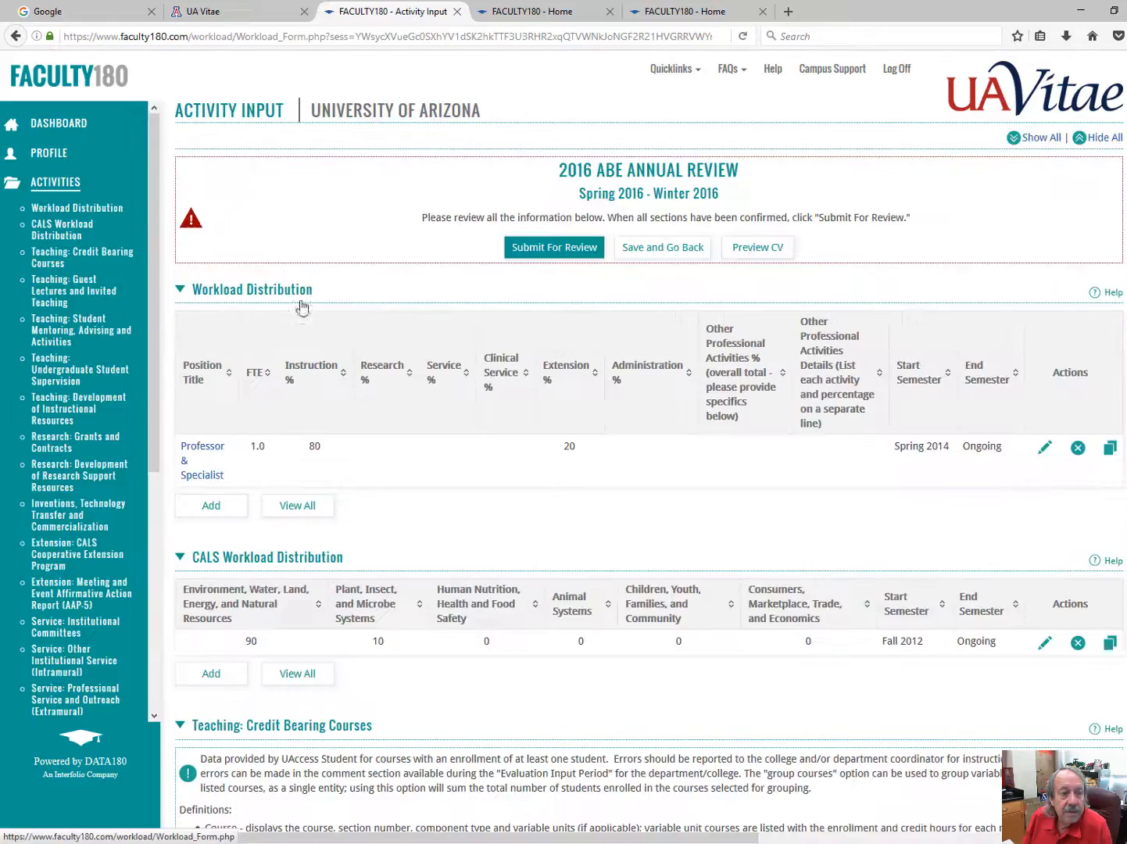
left_click(549, 252)
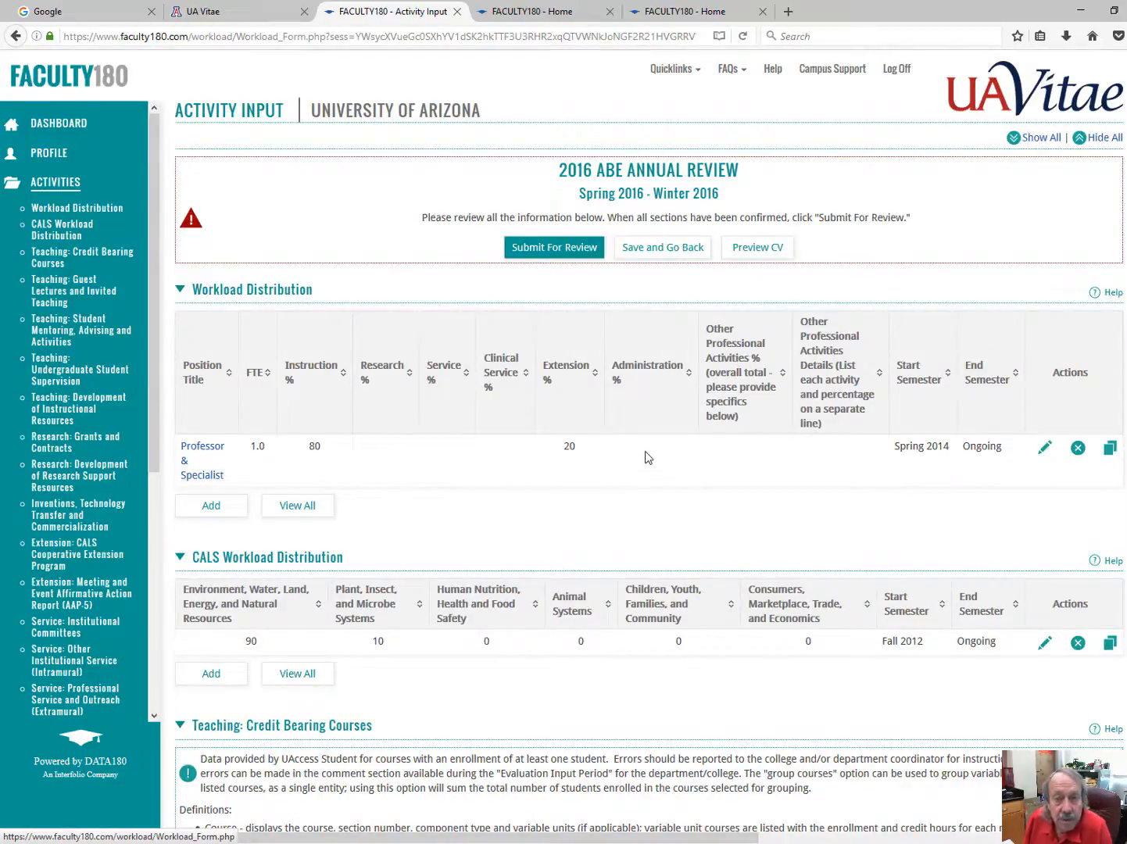